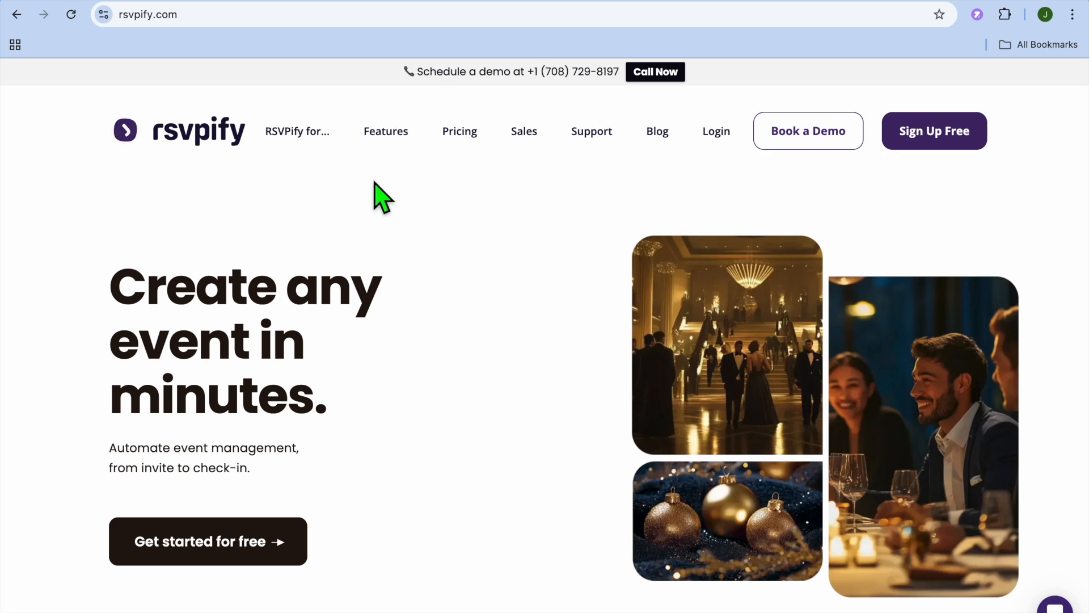
mouse_move(384, 136)
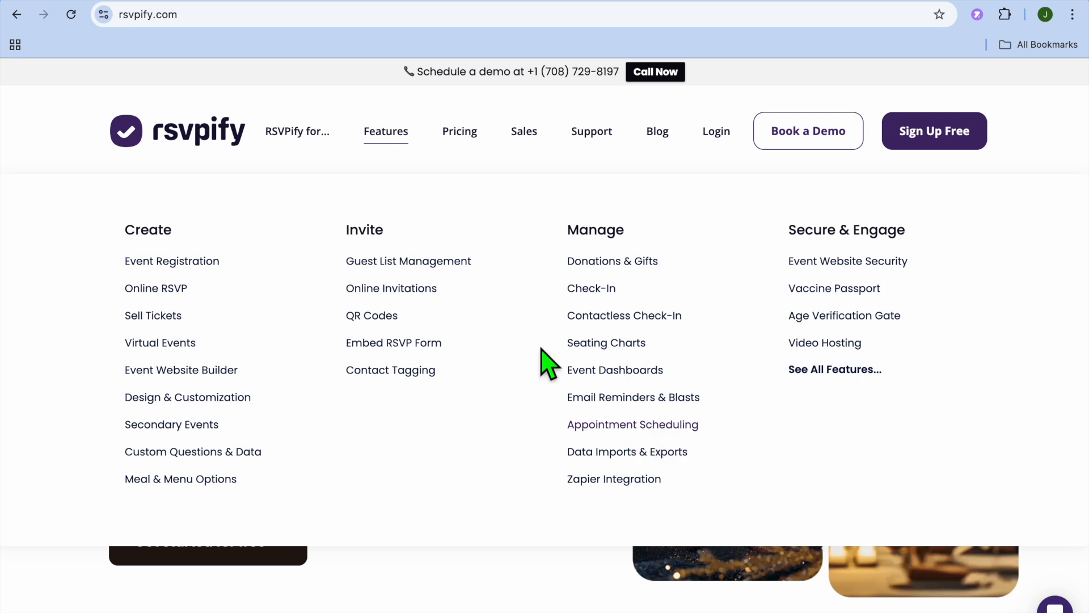
mouse_move(286, 139)
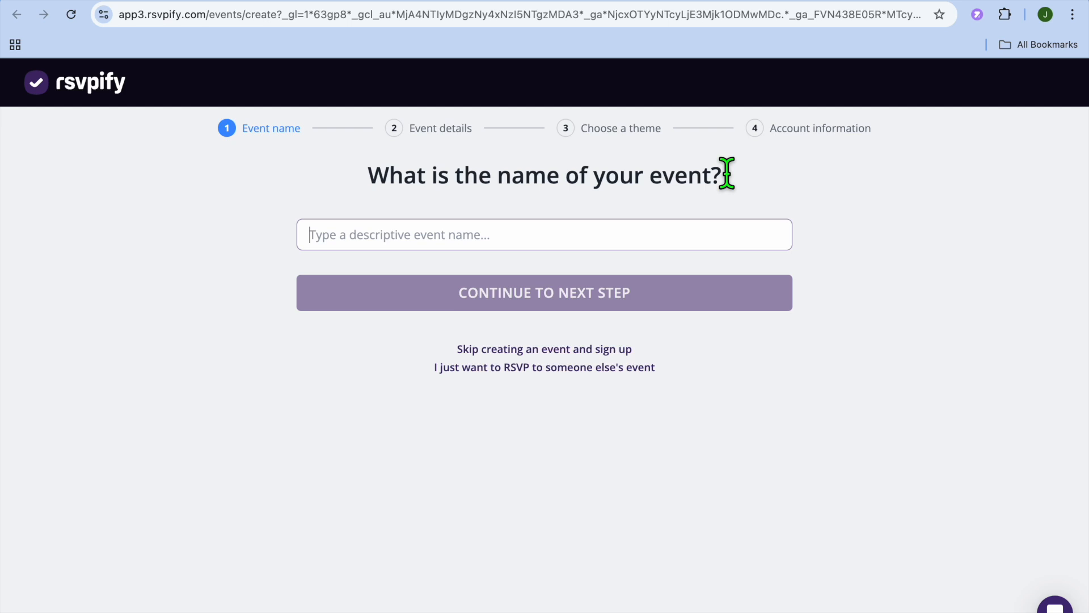
- Name the new event "wedding" and continue to the event details
left_click(556, 248)
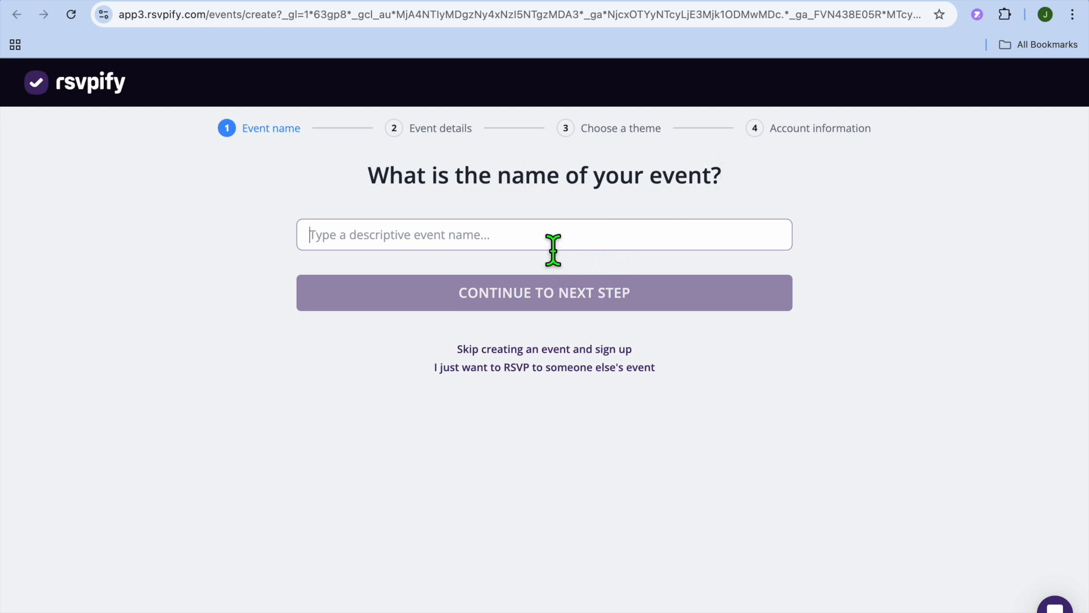
type("test")
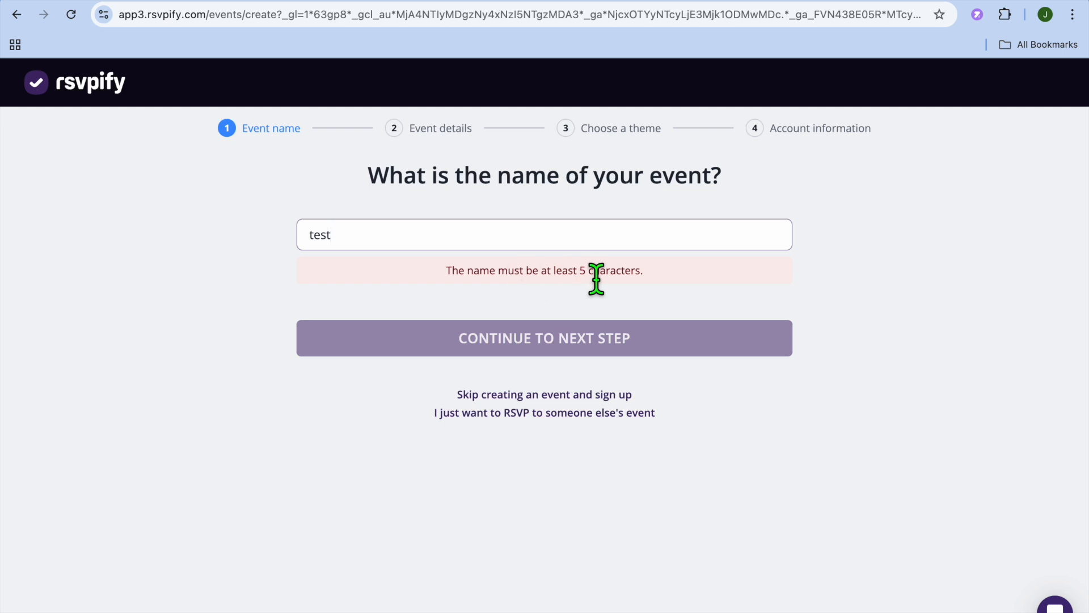
key("BackSpace")
key("BackSpace")
key("BackSpace")
key("BackSpace")
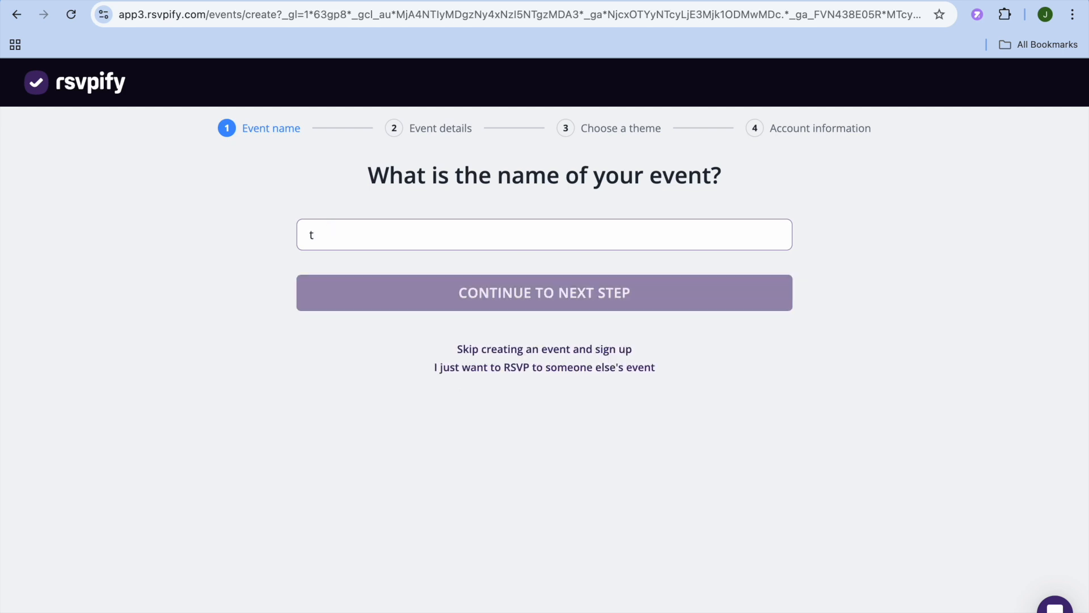
type("wedding")
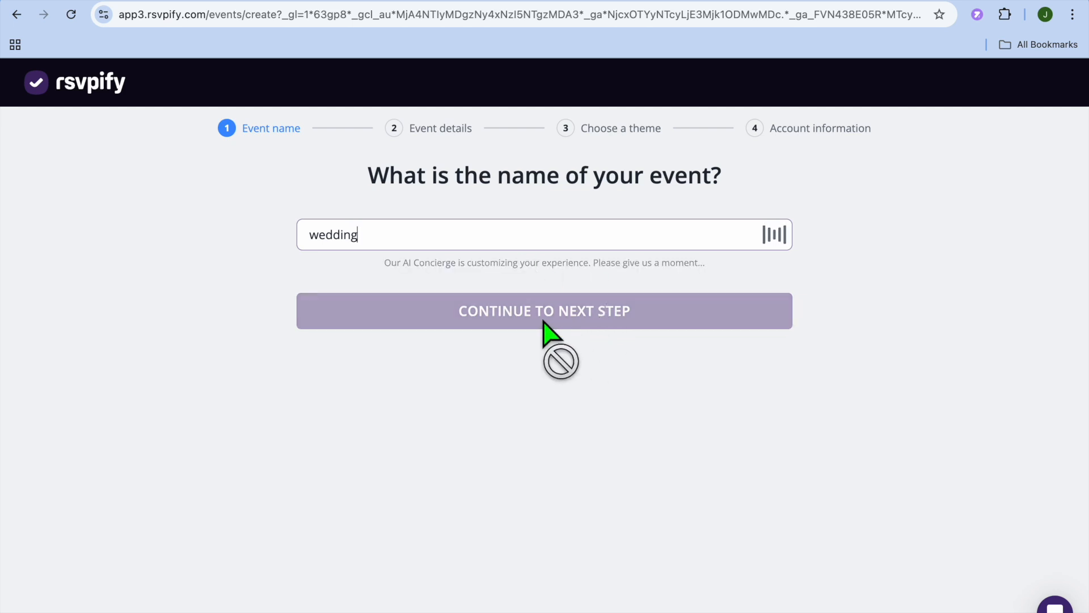
left_click(499, 310)
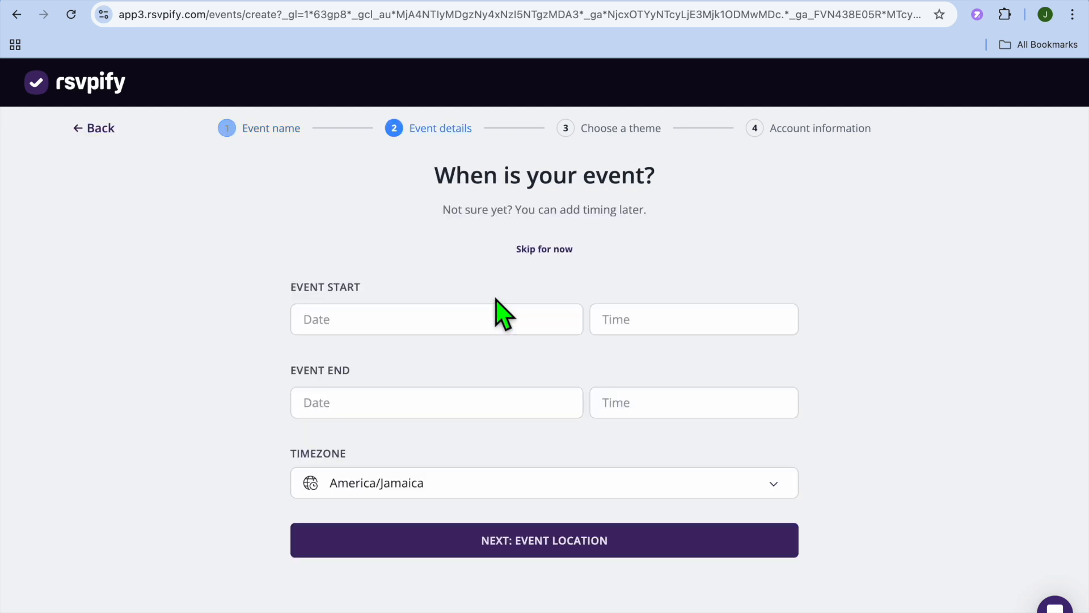
- Set the event start to November 13, 2024 at 10:00 AM and continue to the event location
left_click(393, 329)
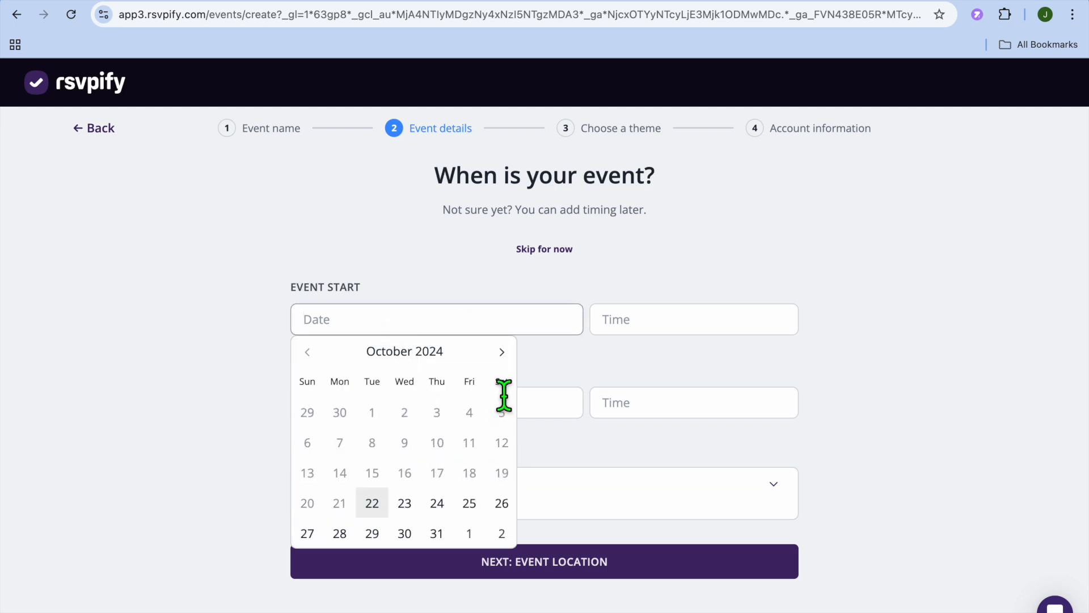
left_click(501, 352)
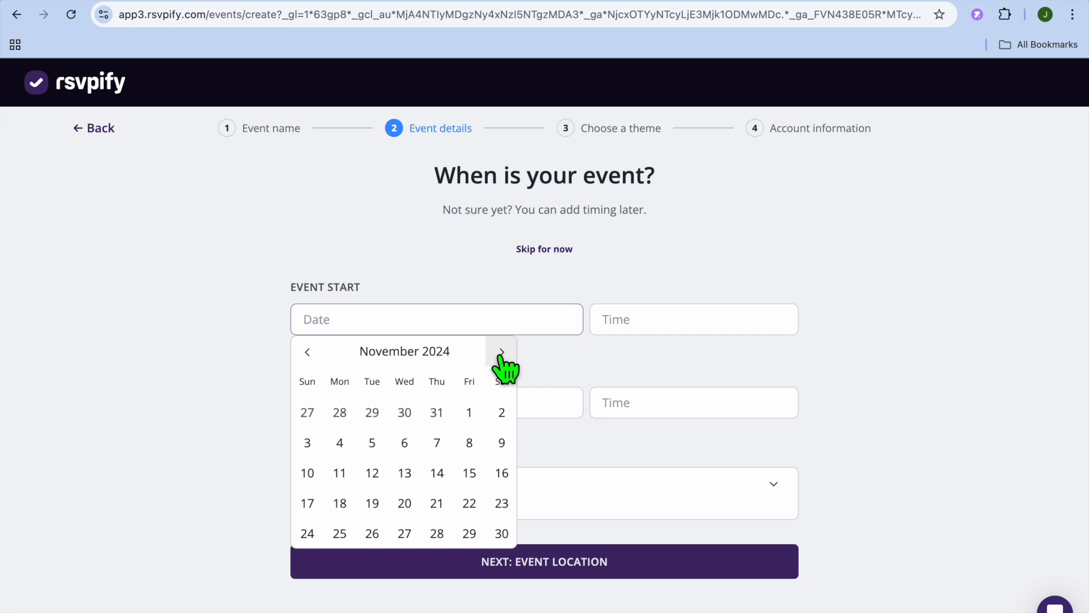
left_click(406, 474)
left_click(652, 343)
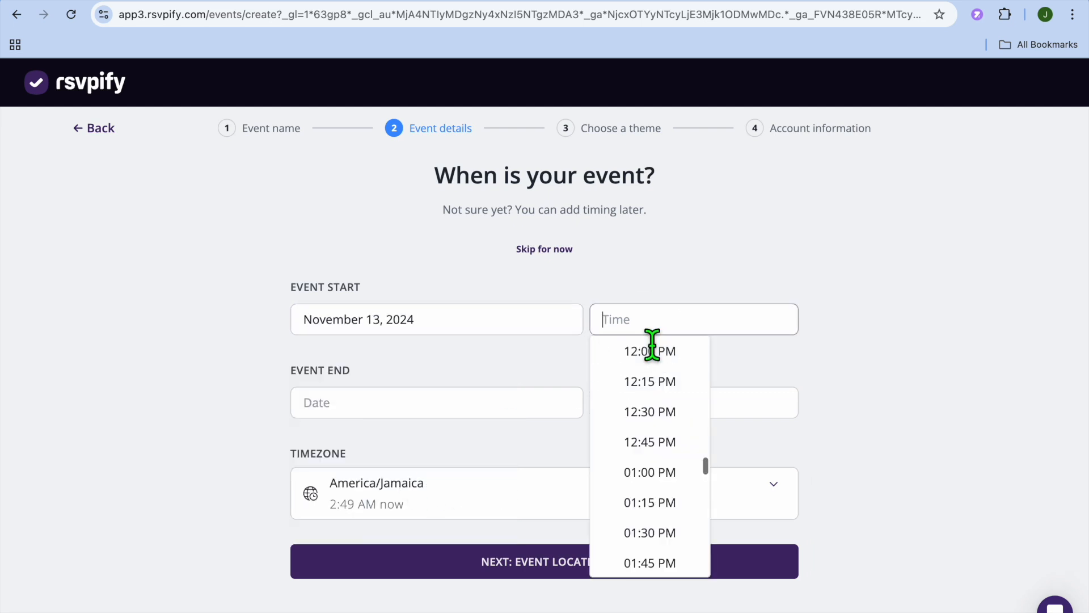
scroll(684, 454, "up", 5)
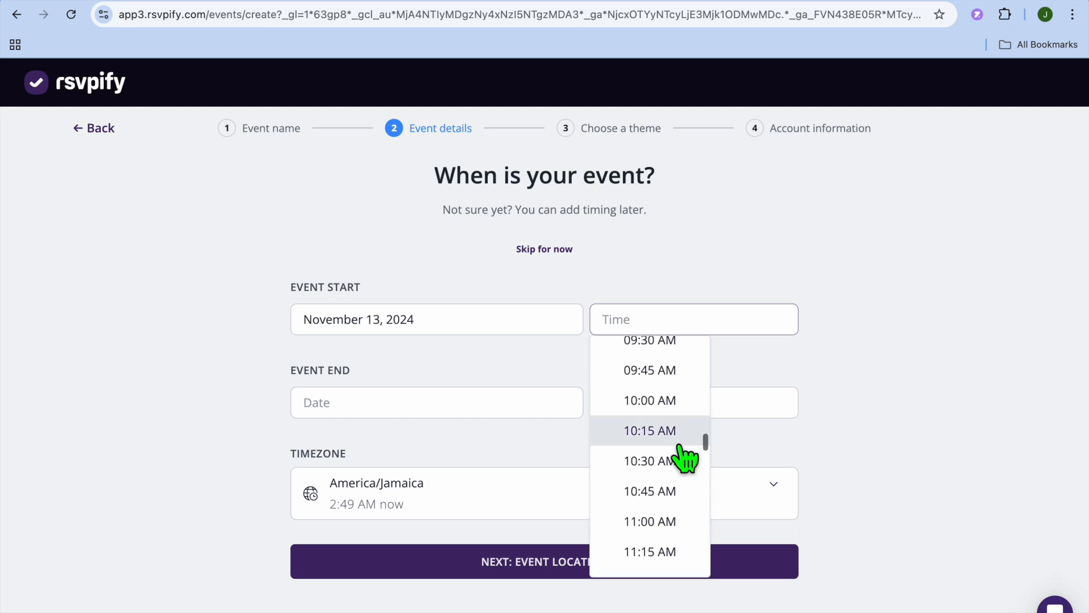
left_click(667, 404)
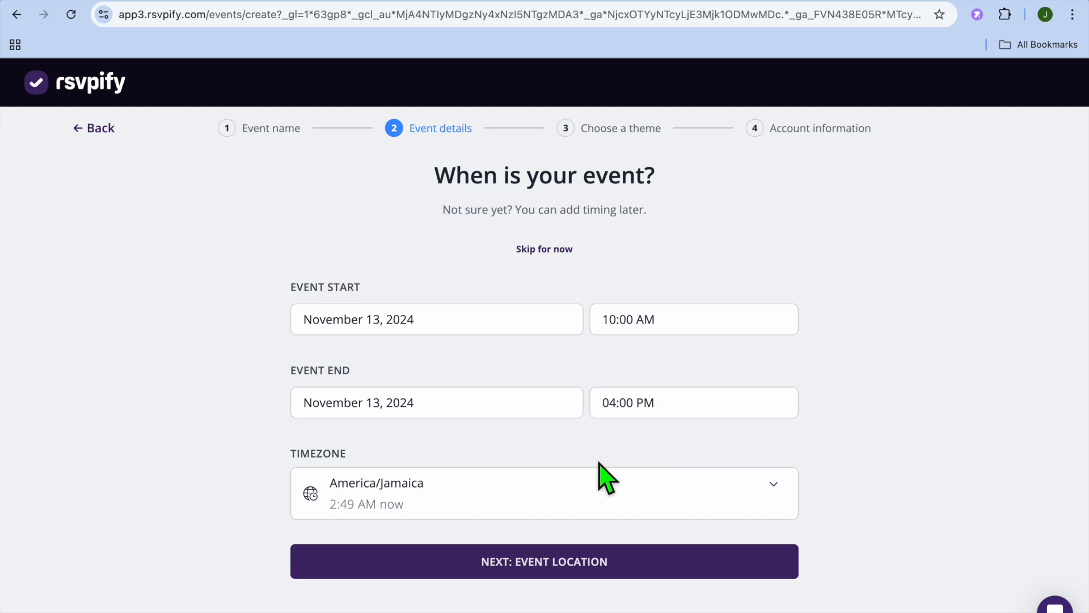
left_click(542, 564)
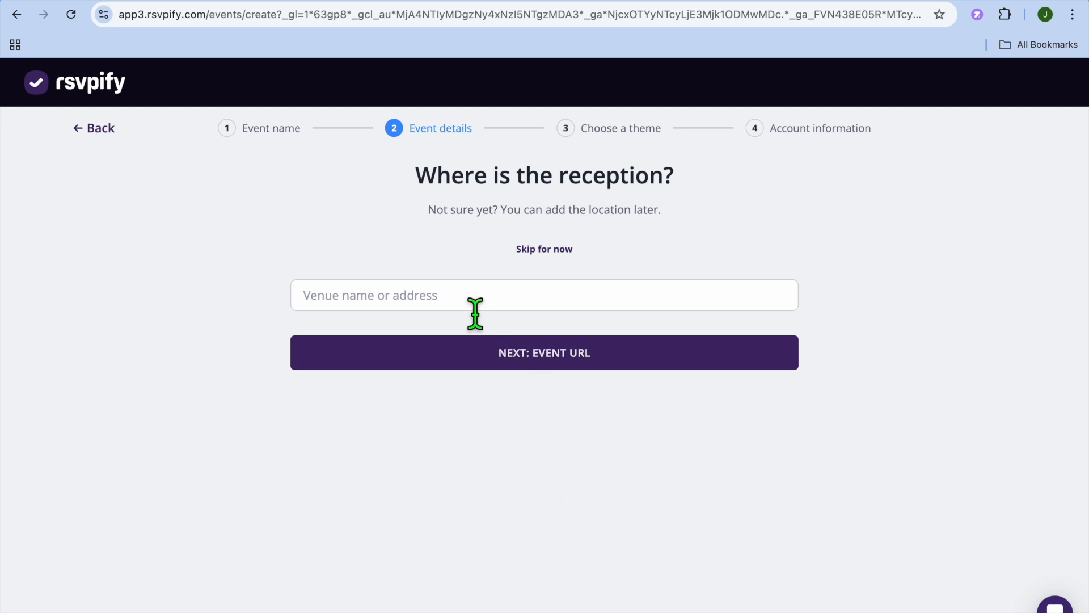
- Skip the reception location, set the event URL to weddingtest123345.rsvpify.com and continue to the themes
left_click(549, 255)
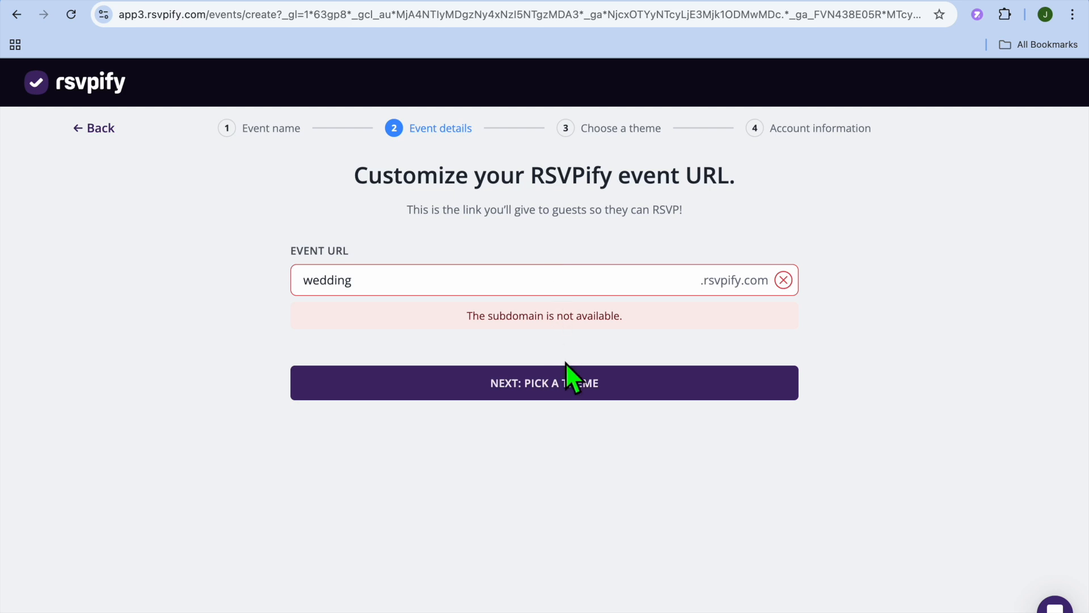
left_click(390, 299)
type("test")
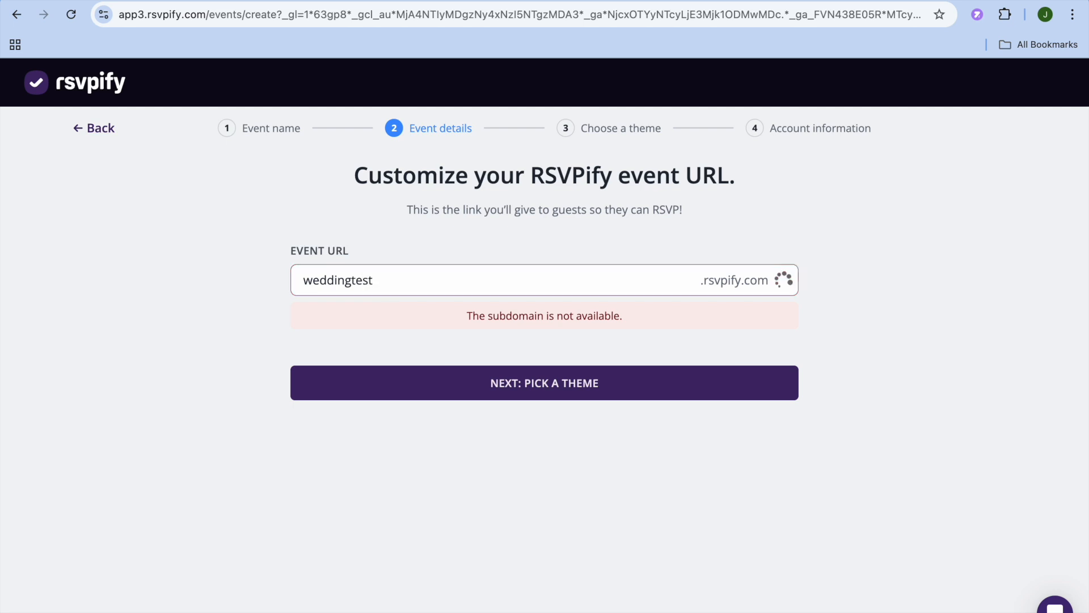
type("123345")
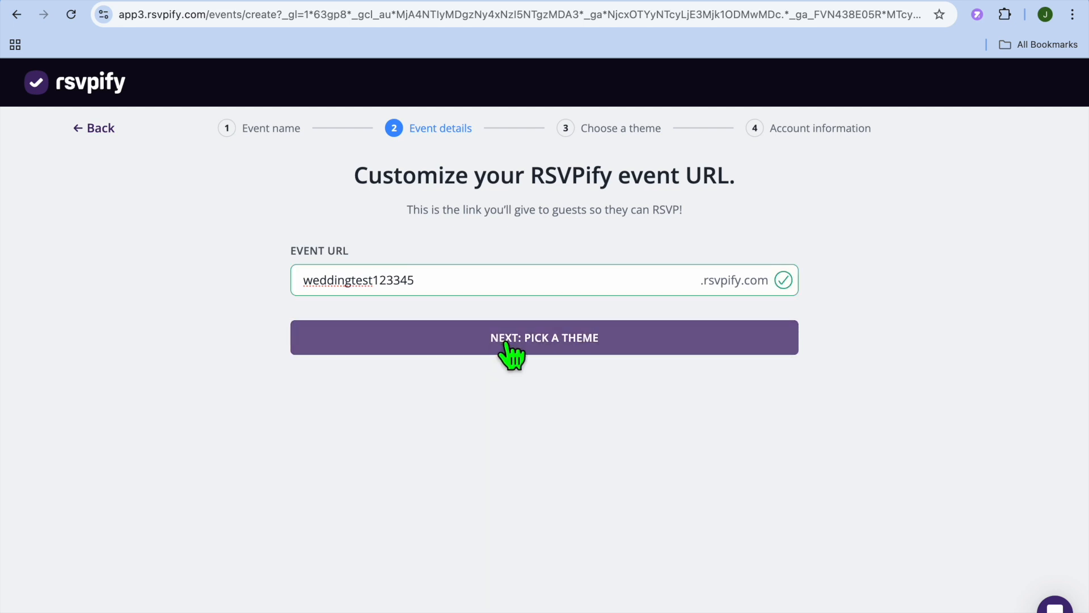
left_click(533, 347)
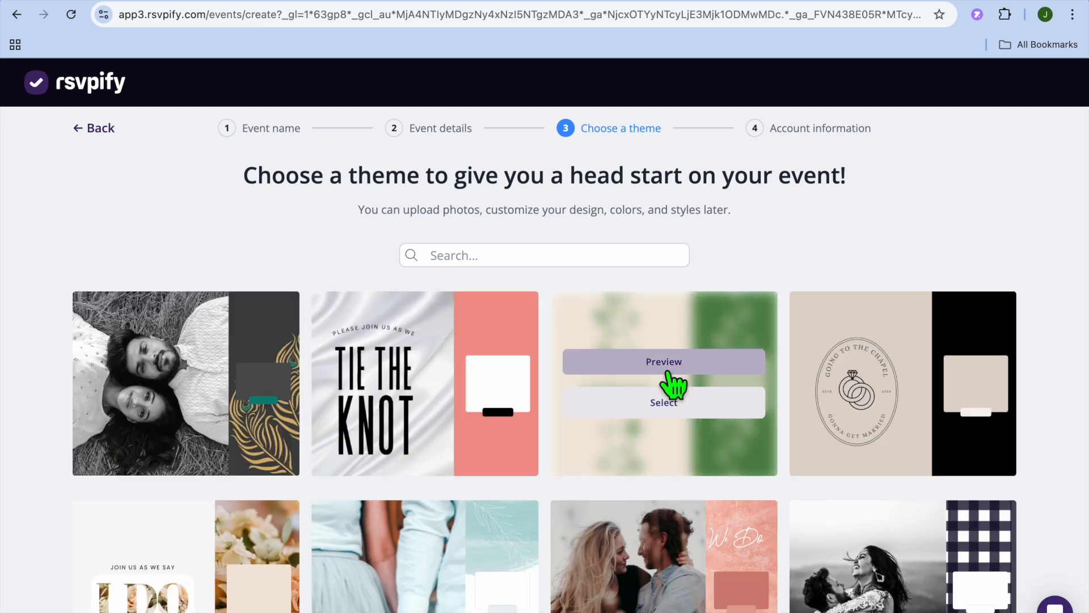
- Browse the wedding themes and select the one with a couple's photo beside a navy panel with gold stars
scroll(1070, 342, "down", 1)
scroll(1070, 342, "down", 6)
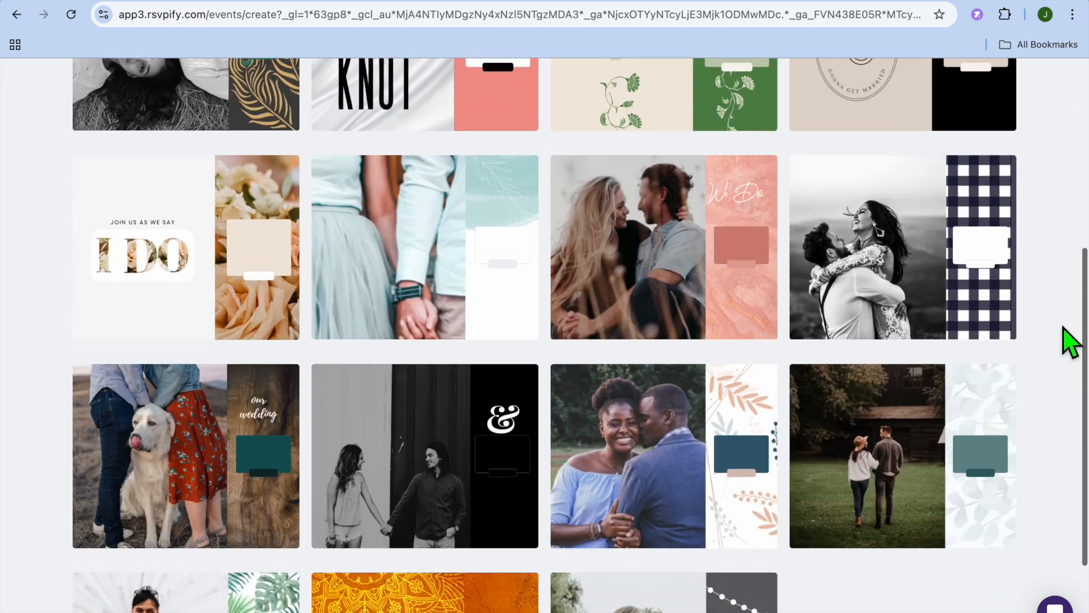
scroll(1064, 328, "up", 7)
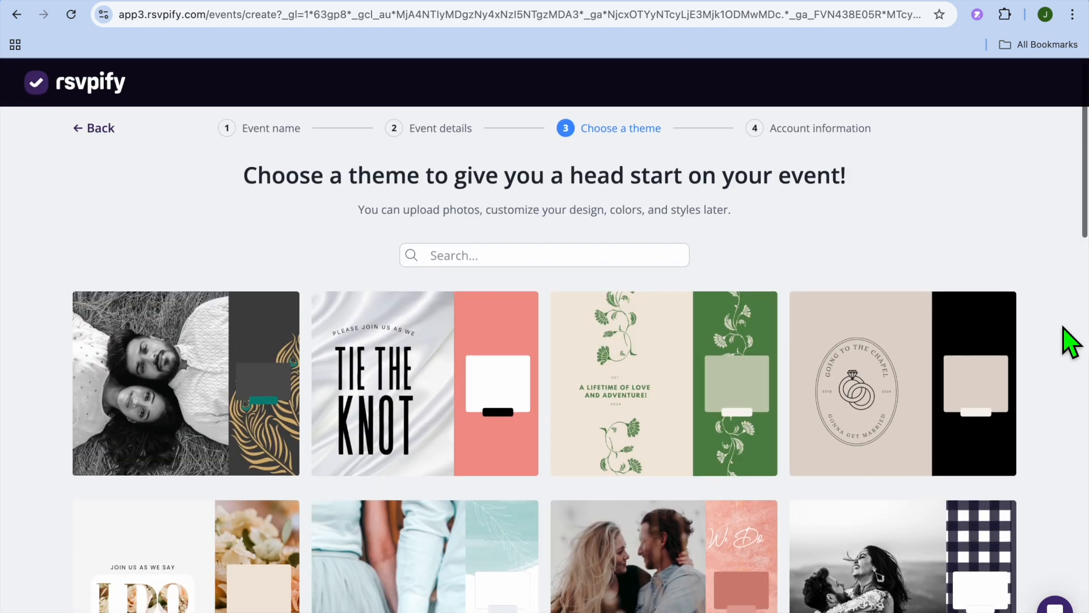
scroll(1063, 328, "down", 9)
scroll(1070, 342, "down", 8)
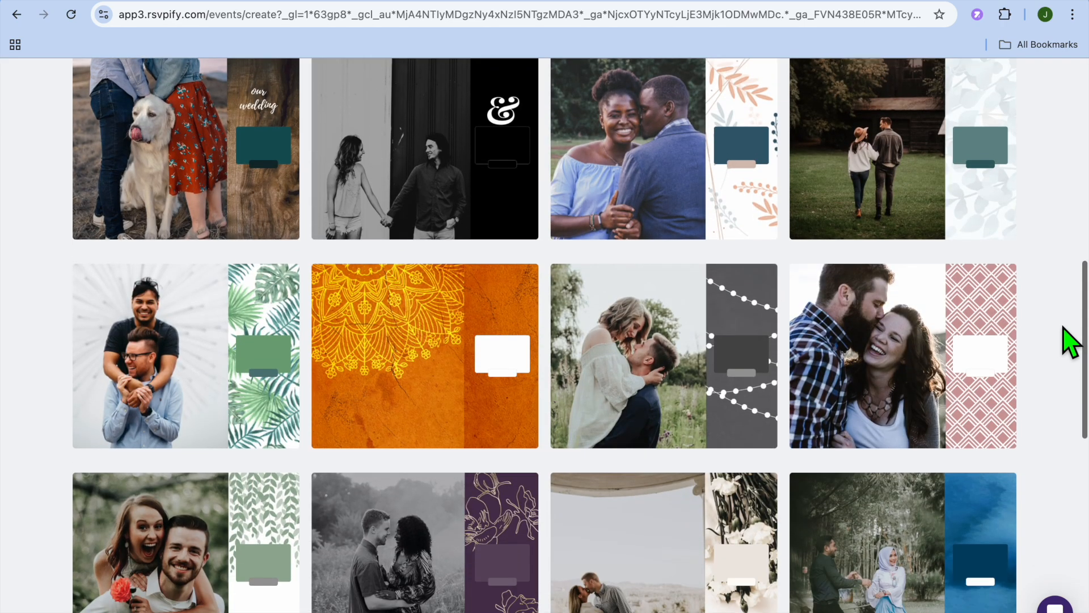
scroll(1070, 342, "down", 3)
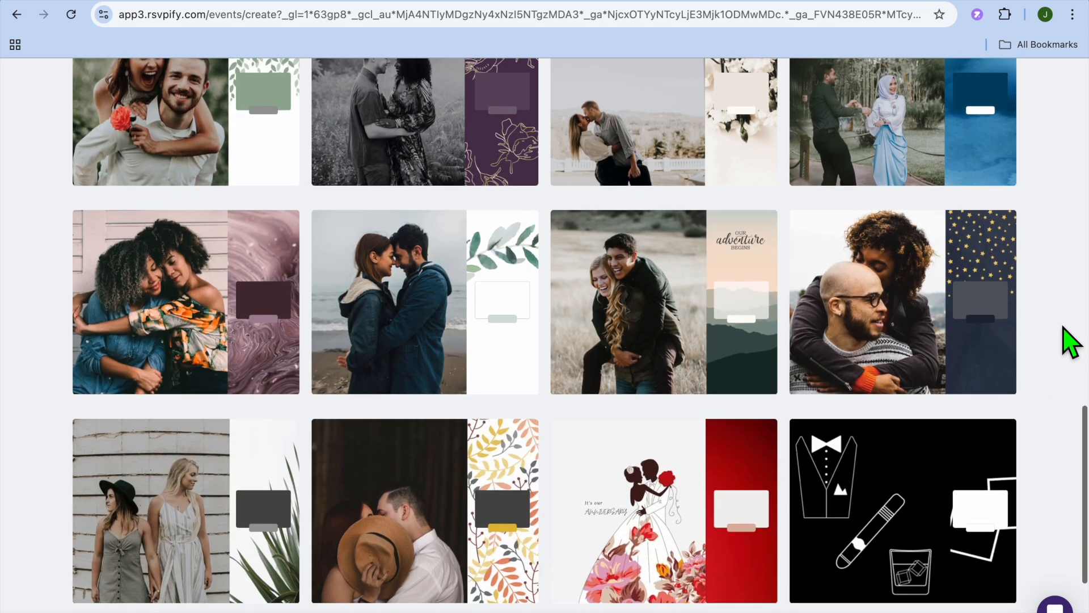
mouse_move(928, 328)
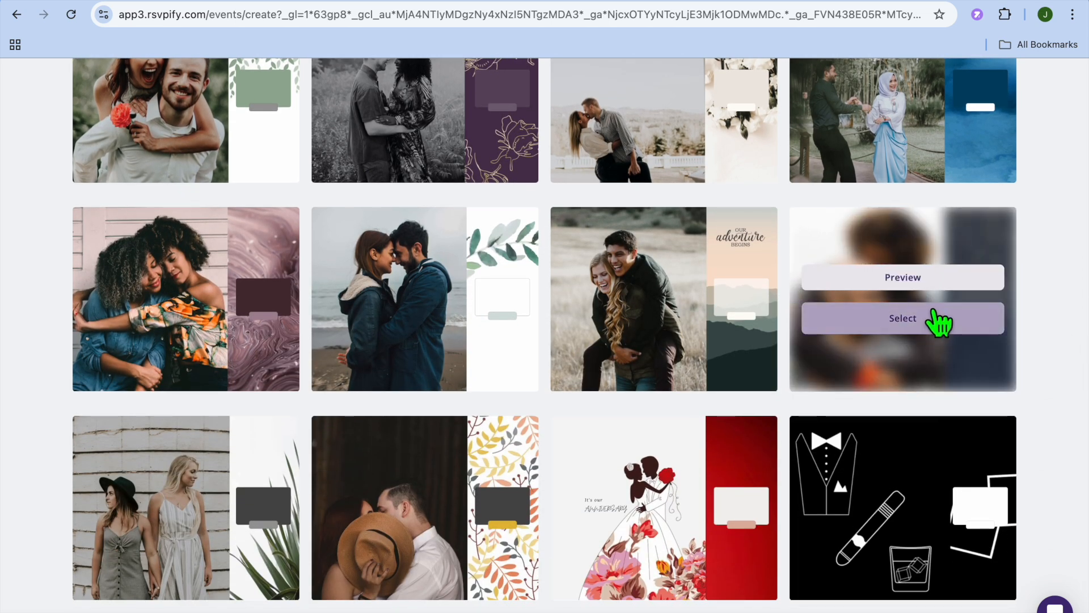
left_click(928, 328)
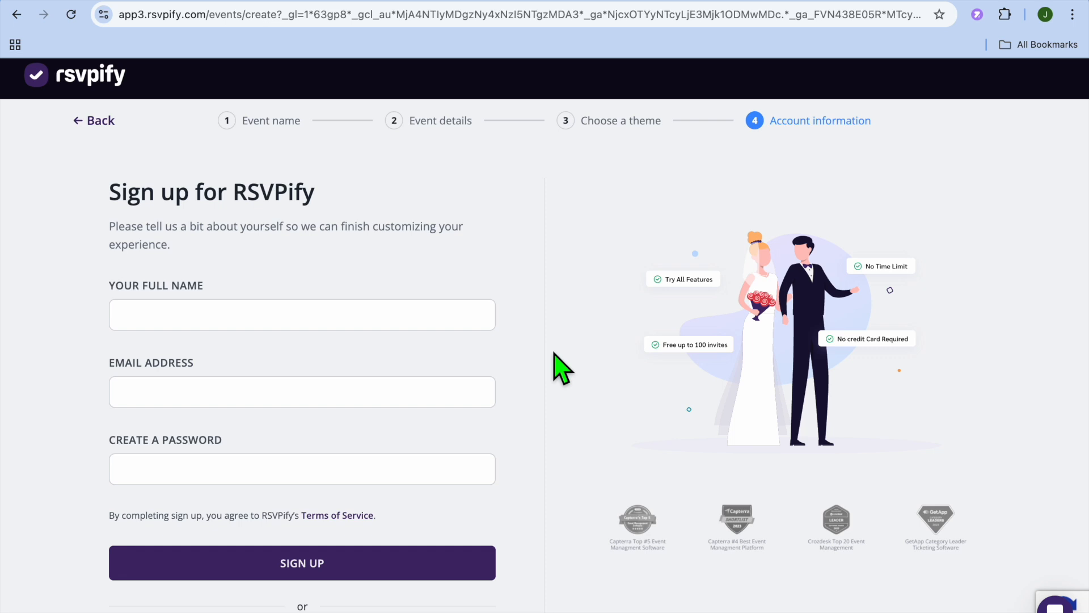
- Sign up with a Google account and create the event
scroll(560, 367, "down", 3)
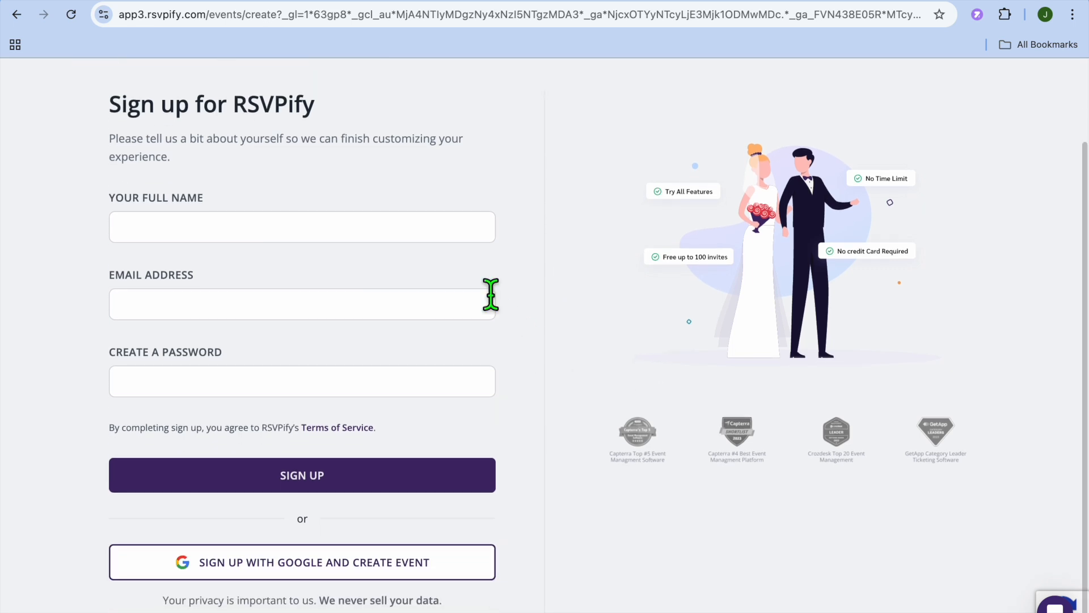
left_click(486, 554)
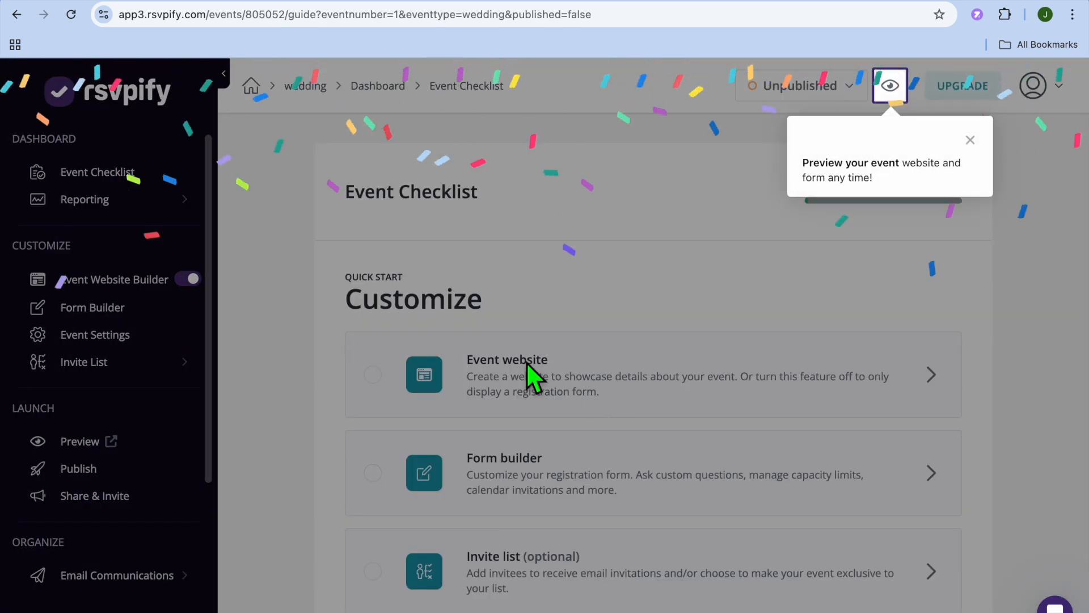
- Dismiss the preview tip, open the event website editor from the checklist and close its guided tour
left_click(970, 141)
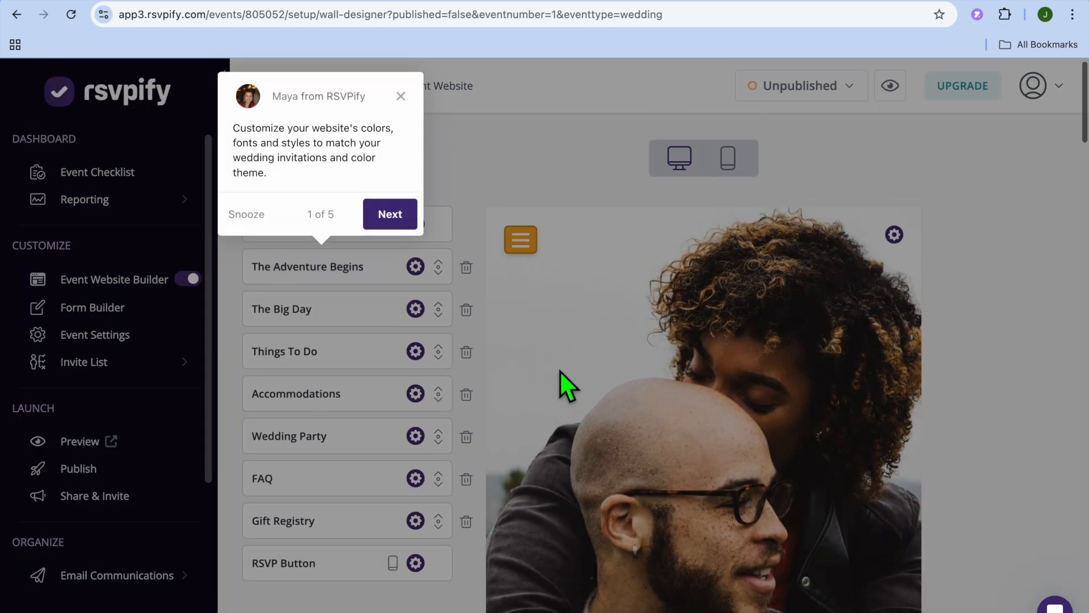
left_click(400, 97)
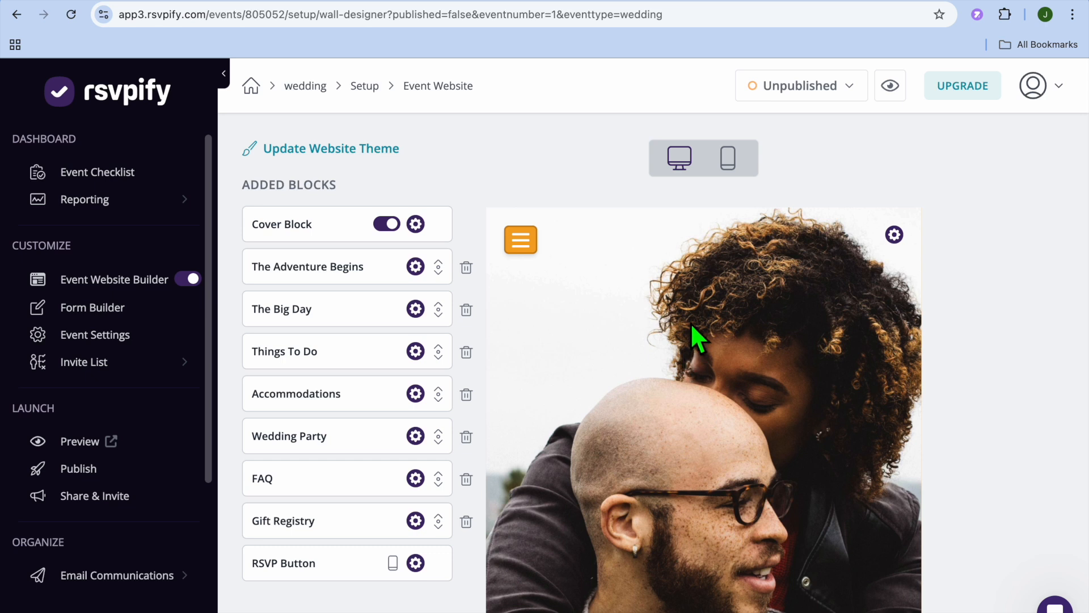
scroll(696, 335, "down", 3)
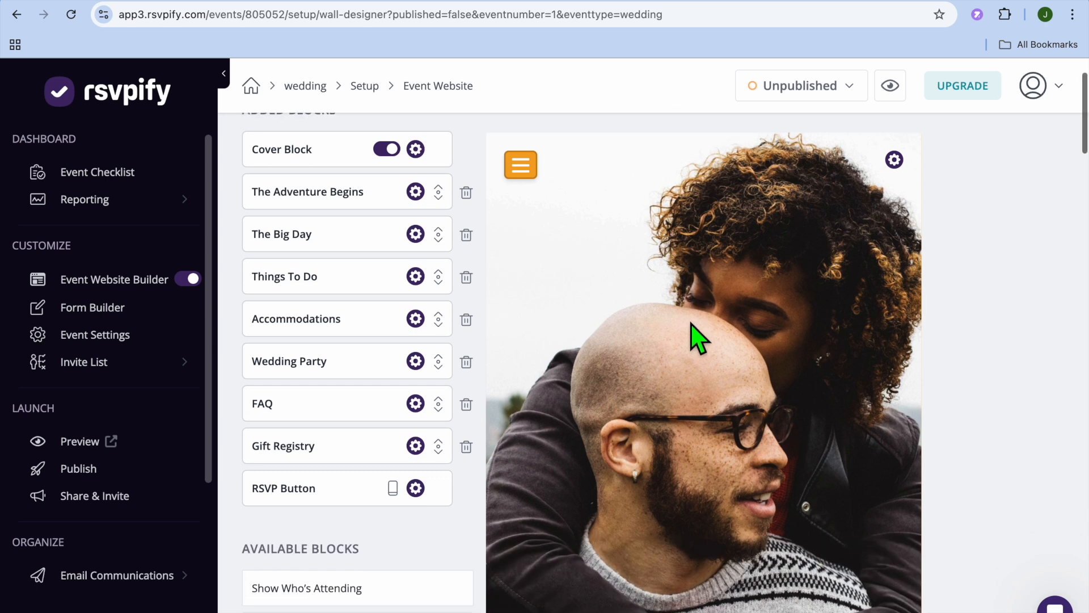
scroll(697, 335, "up", 3)
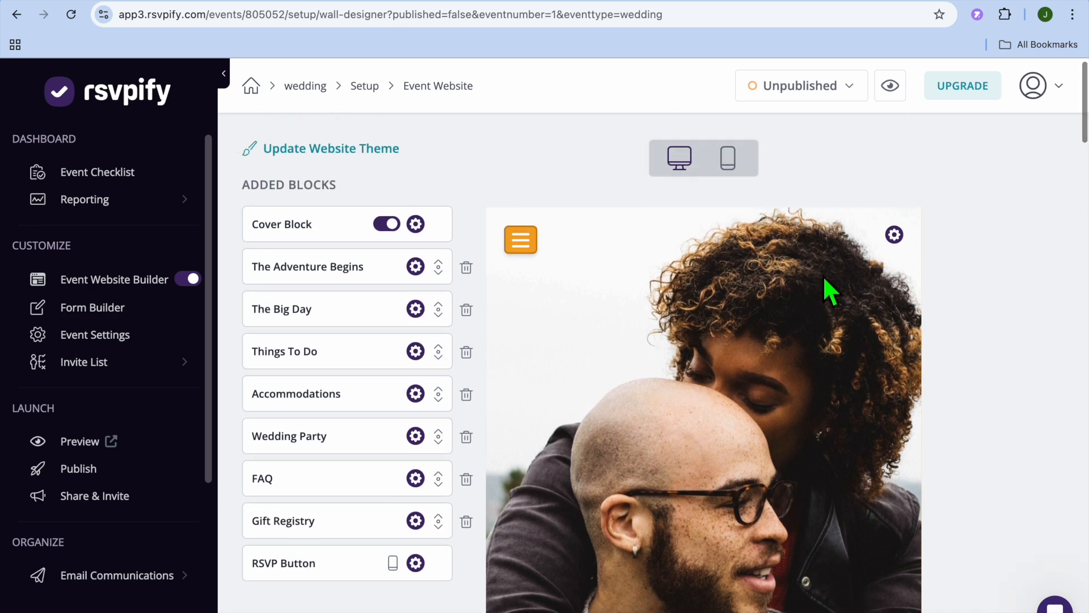
- Review the cover block's image, title, sub-title, text color and font settings, and close them without changes
left_click(894, 235)
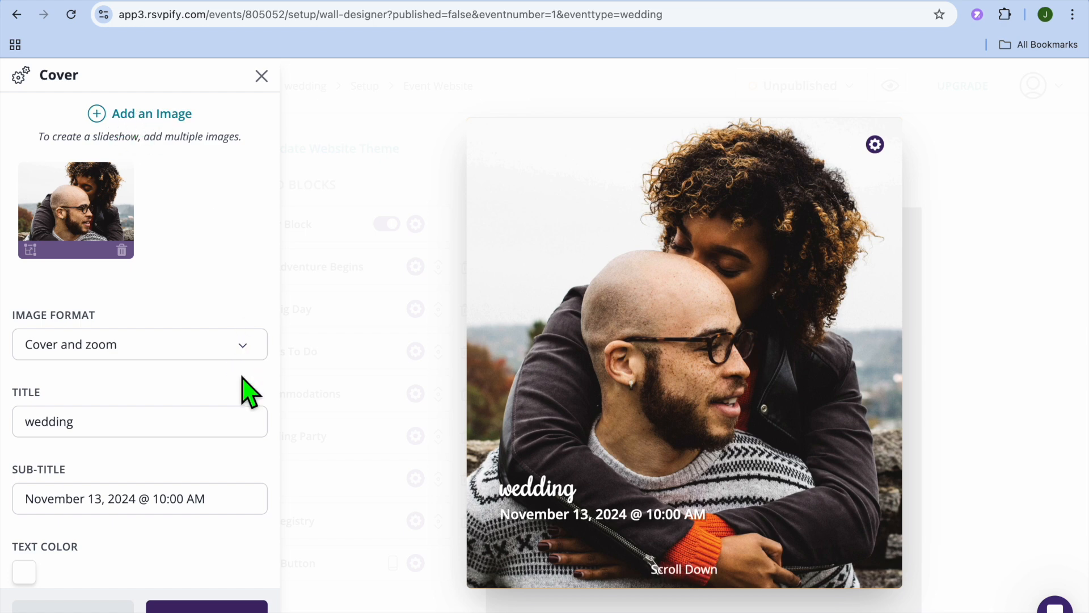
scroll(249, 391, "down", 3)
left_click(151, 300)
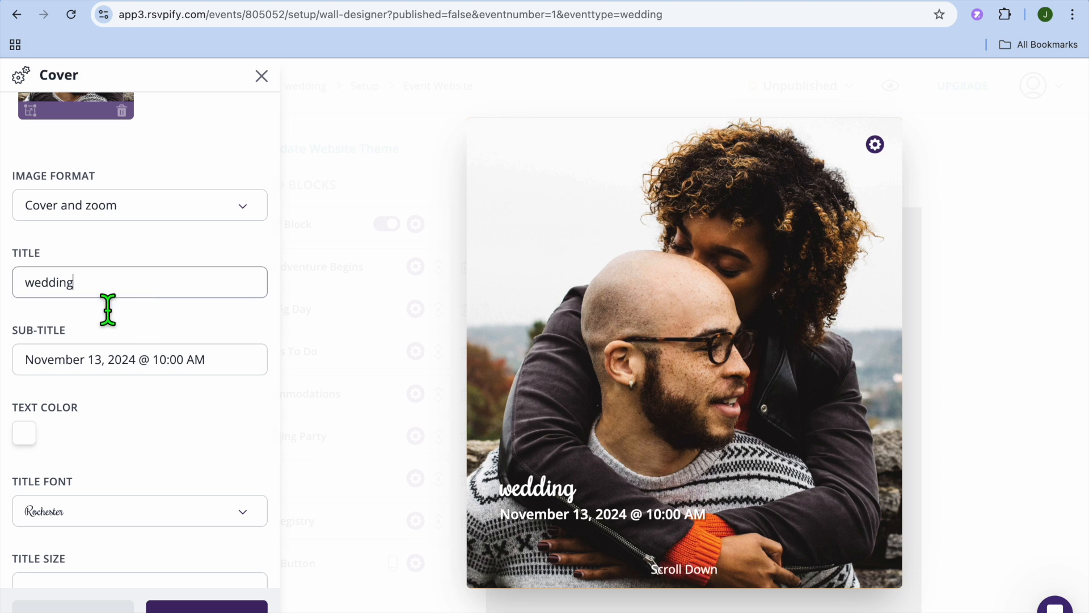
scroll(91, 418, "down", 1)
scroll(92, 425, "down", 3)
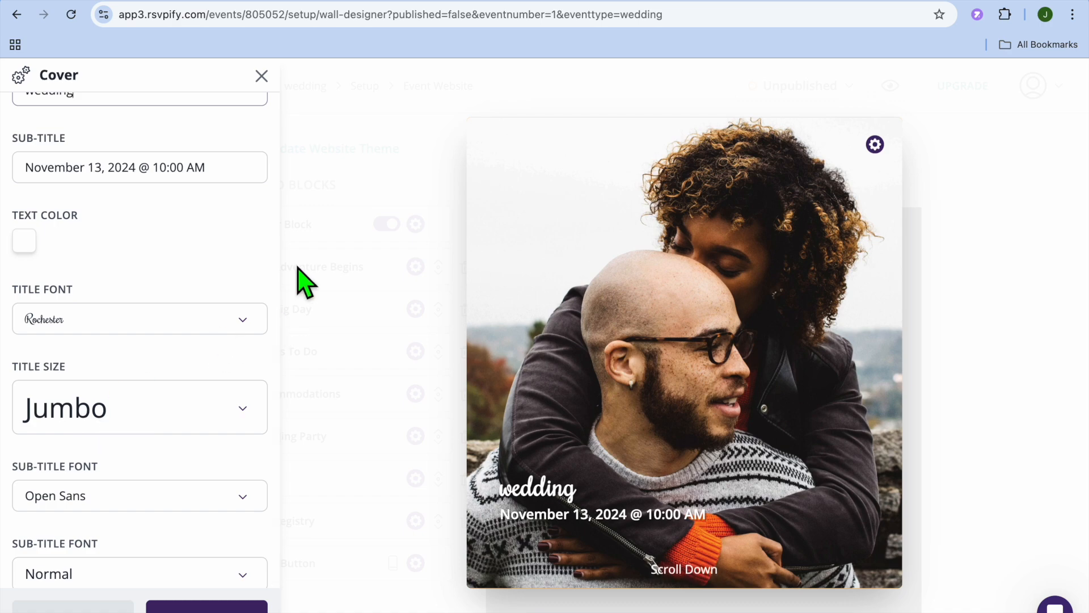
left_click(261, 76)
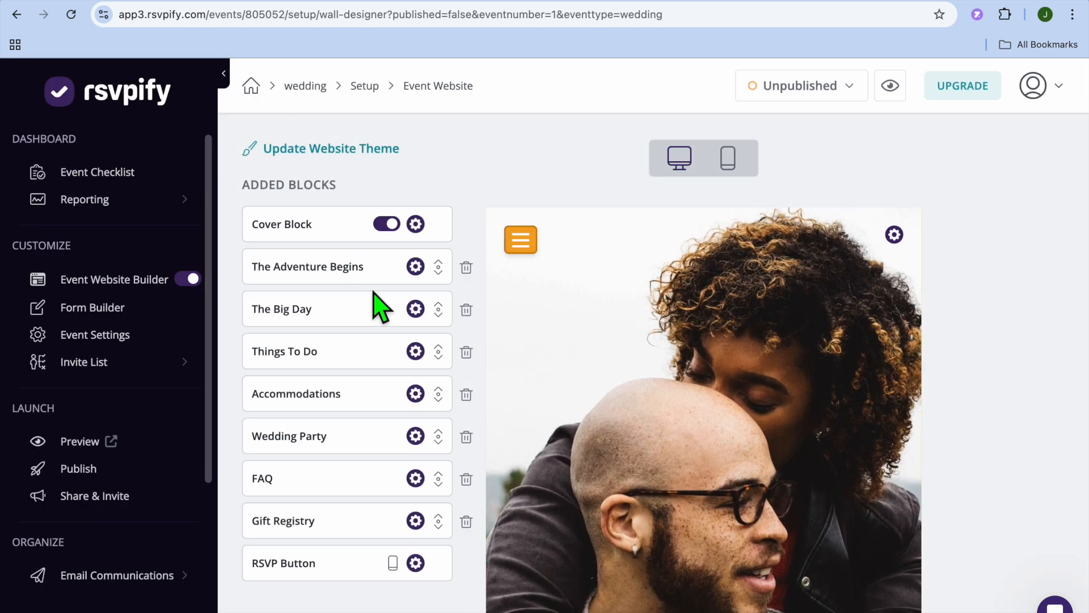
- Review the event website's content sections and The Adventure Begins block's settings, and close them without changes
scroll(644, 383, "down", 2)
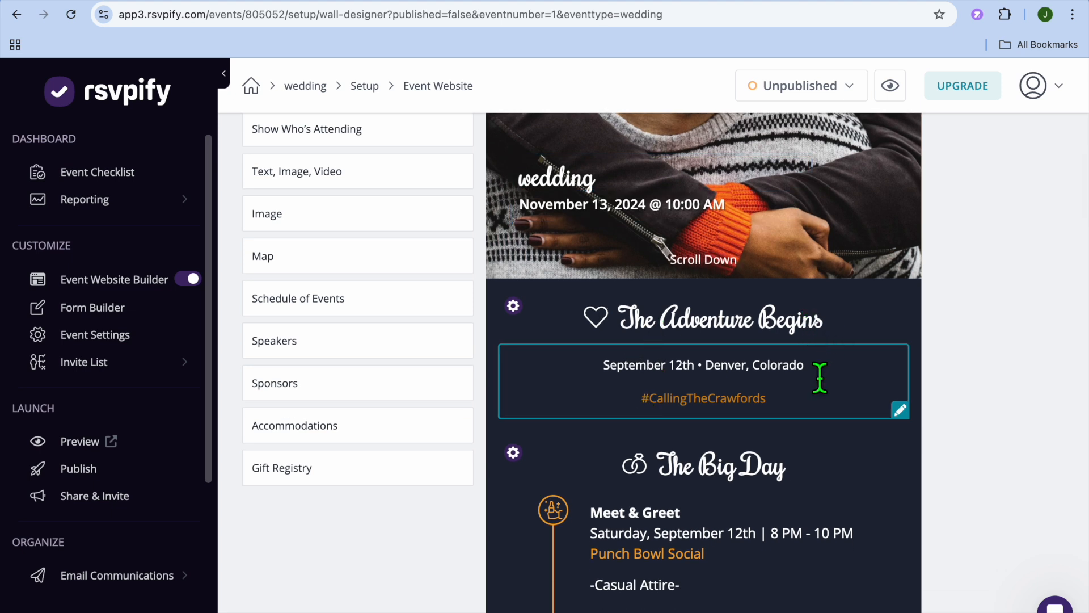
scroll(802, 408, "down", 5)
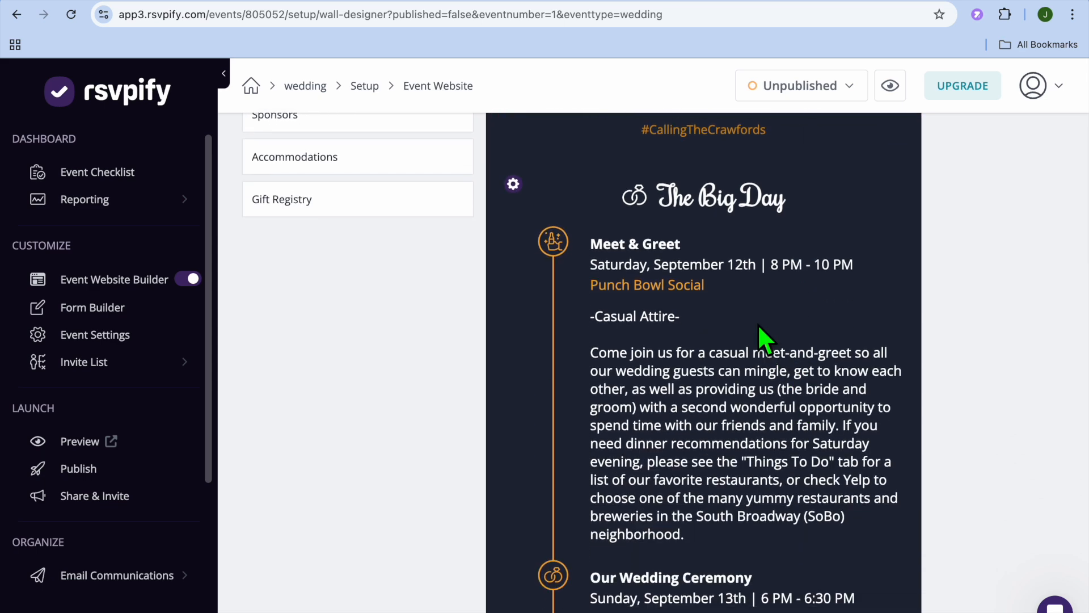
scroll(757, 324, "down", 4)
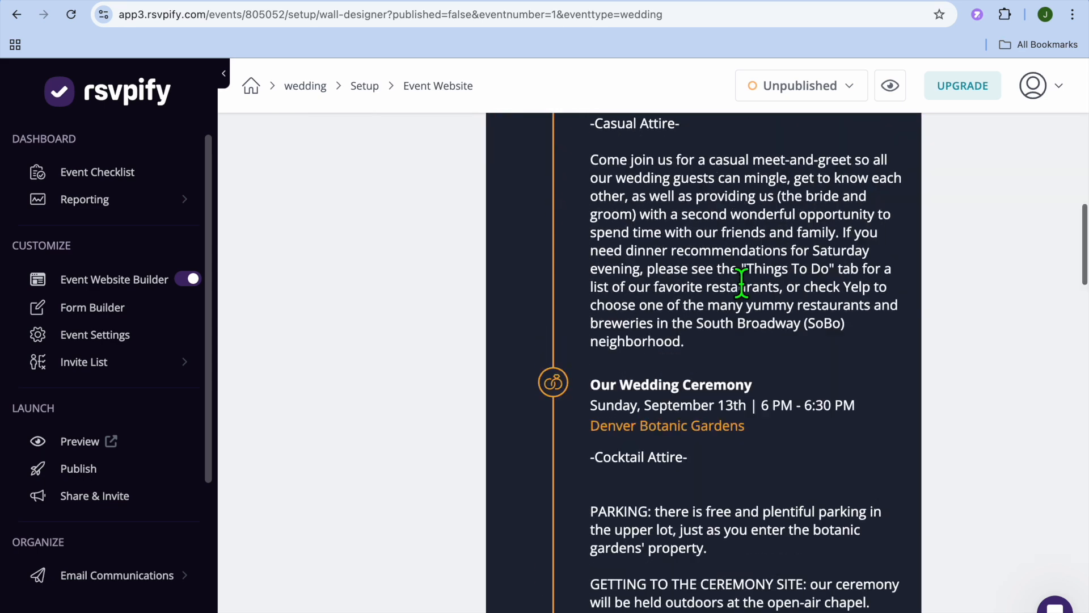
scroll(740, 282, "up", 10)
scroll(738, 274, "up", 4)
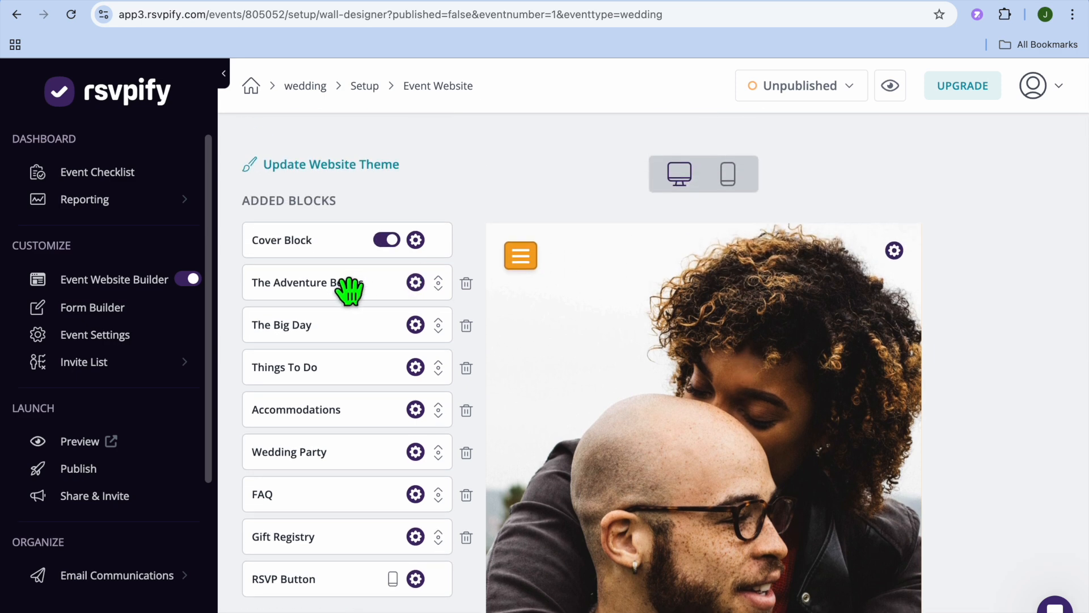
left_click(415, 282)
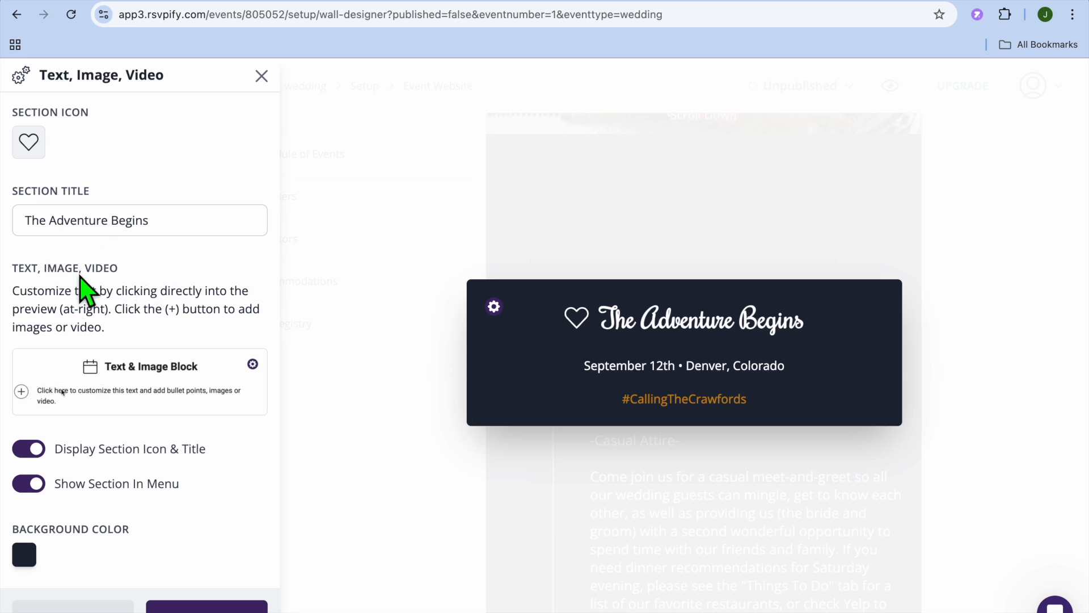
double_click(95, 390)
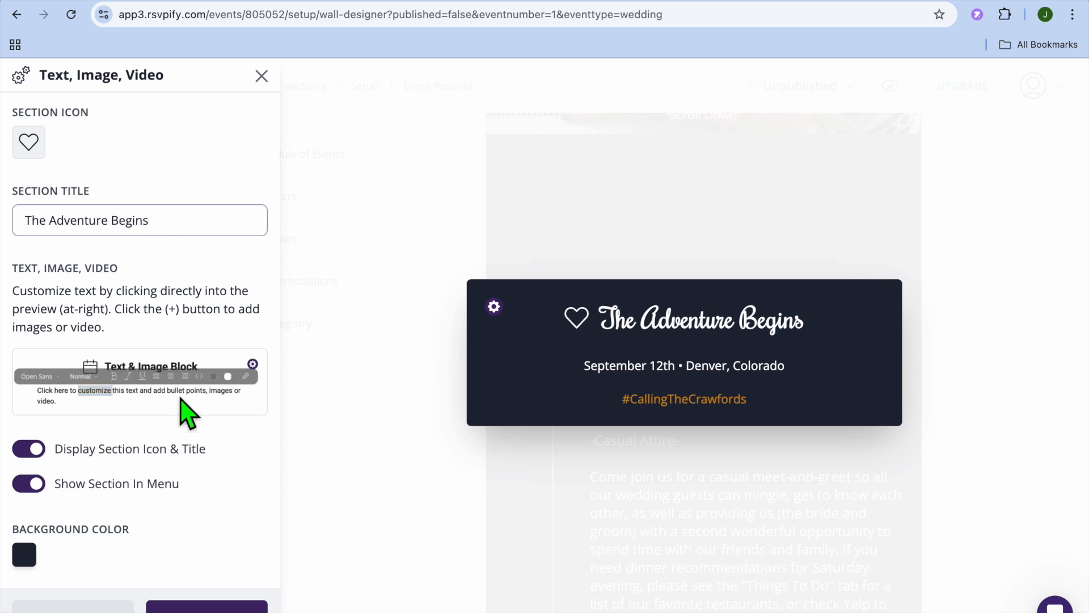
left_click(108, 323)
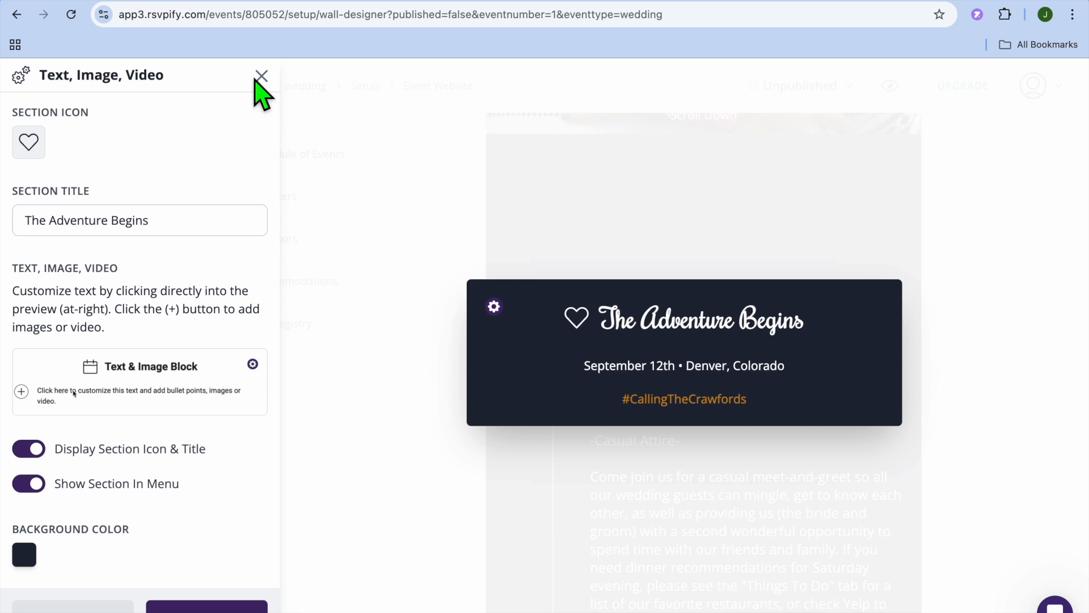
left_click(206, 606)
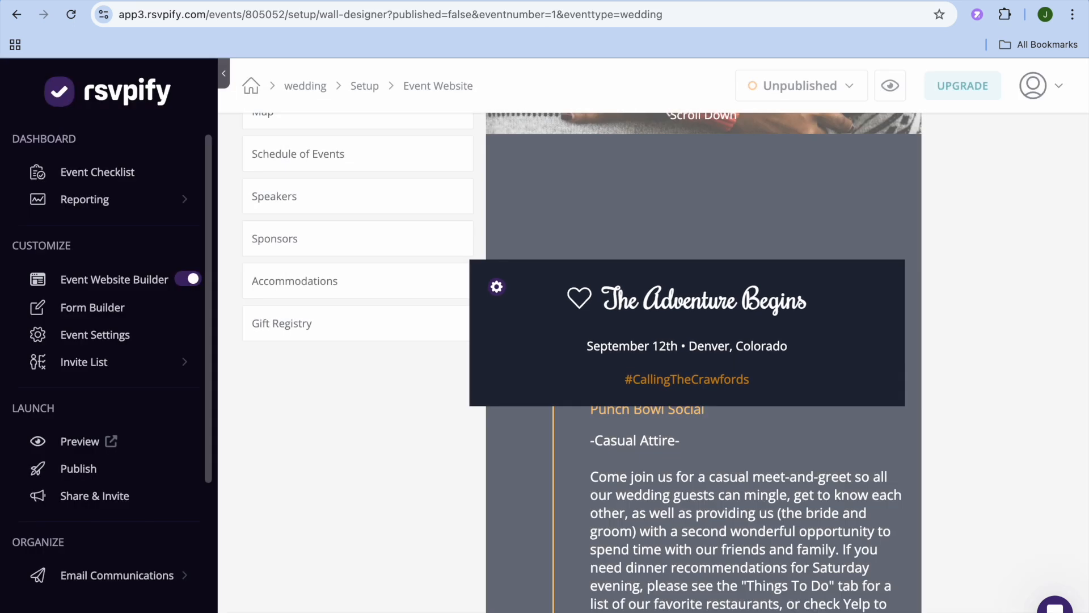
- Add the Show Who's Attending block to the event website and place it between Wedding Party and FAQ
scroll(358, 389, "up", 2)
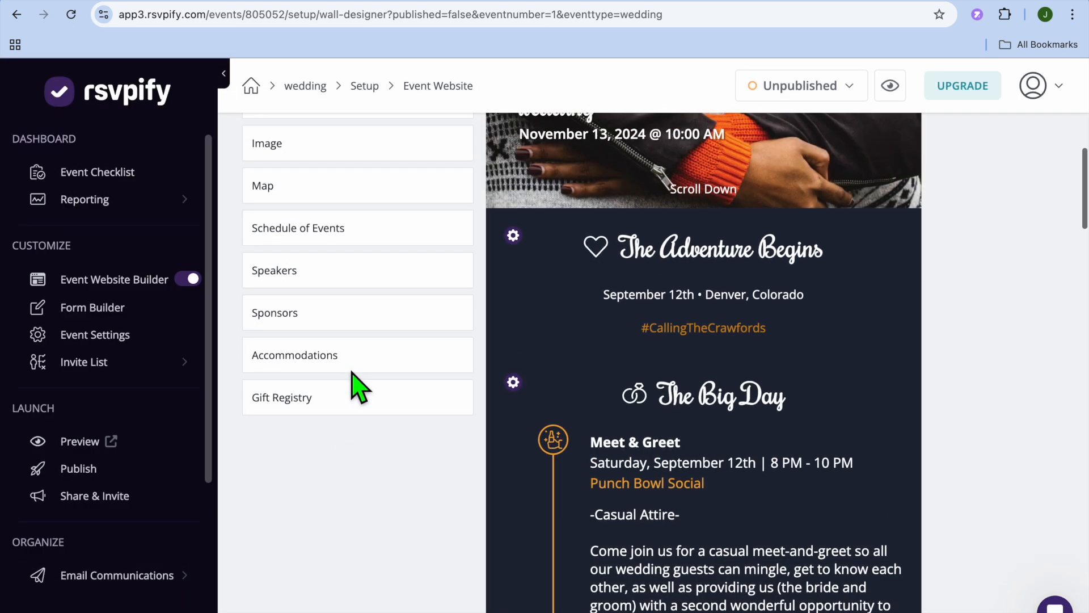
scroll(347, 366, "up", 5)
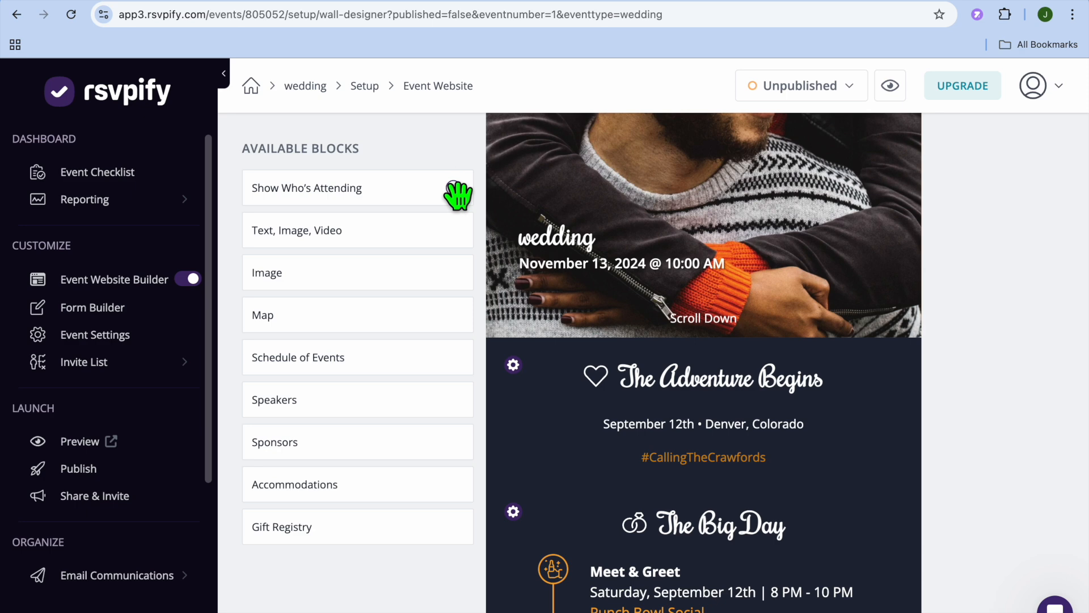
scroll(467, 214, "up", 1)
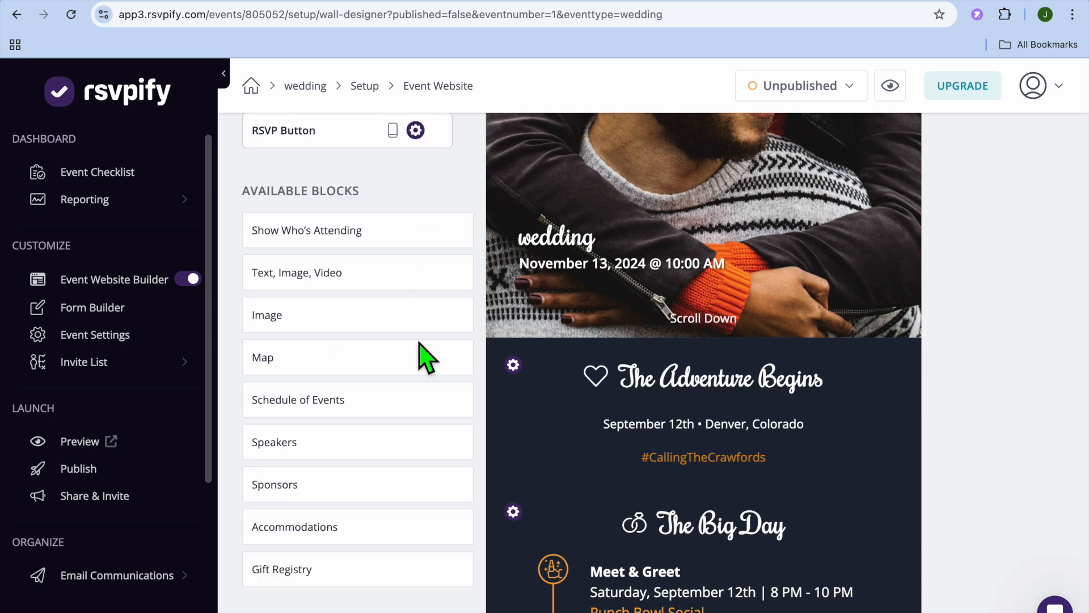
scroll(426, 357, "up", 10)
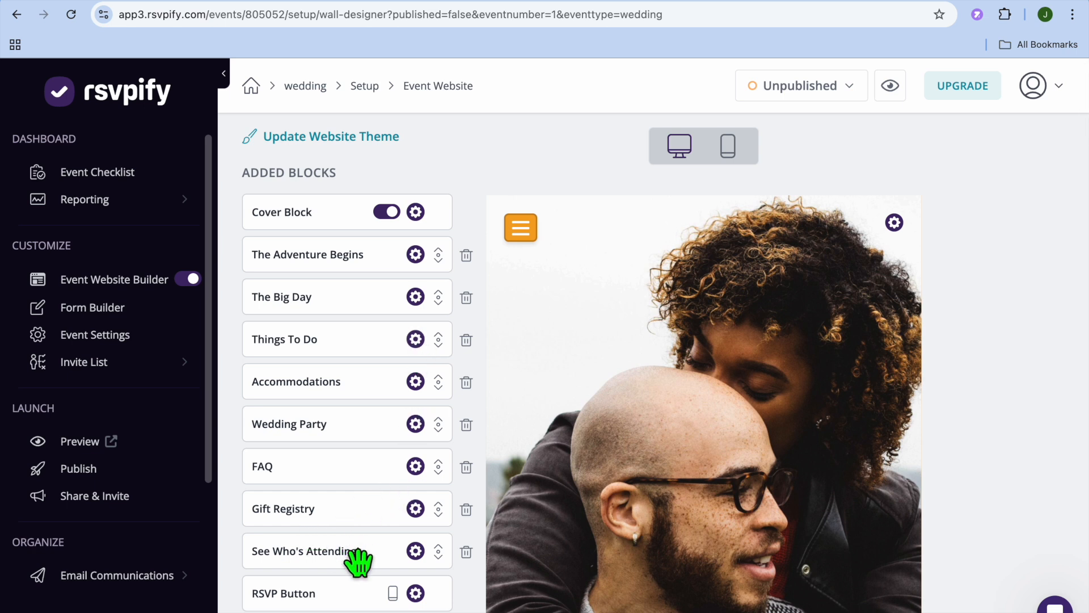
left_click_drag(359, 561, 356, 476)
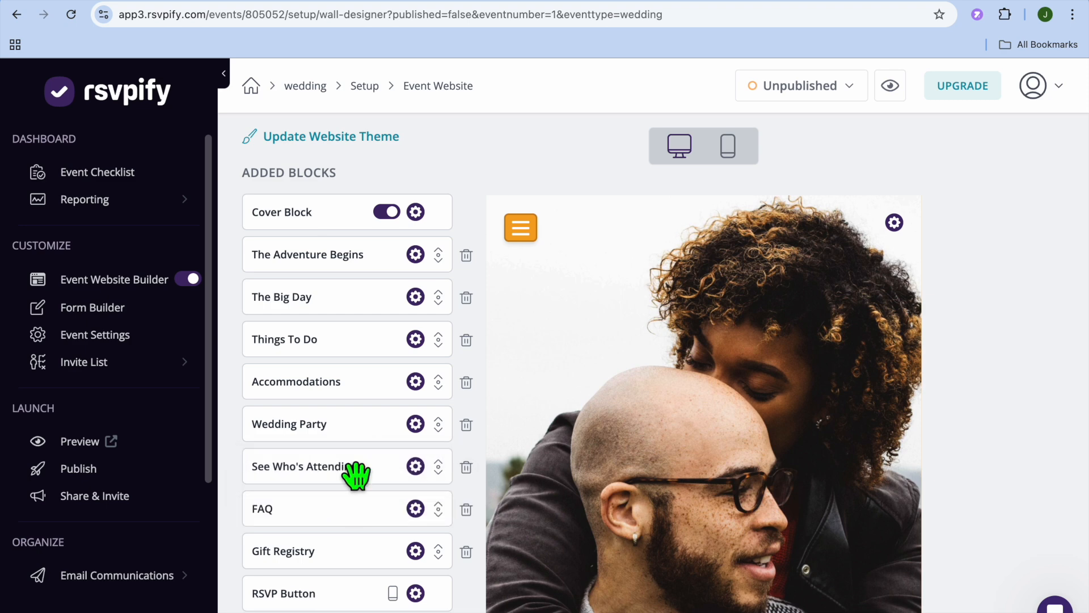
- Add a second Gift Registry block to the event website and delete it again
scroll(356, 475, "down", 10)
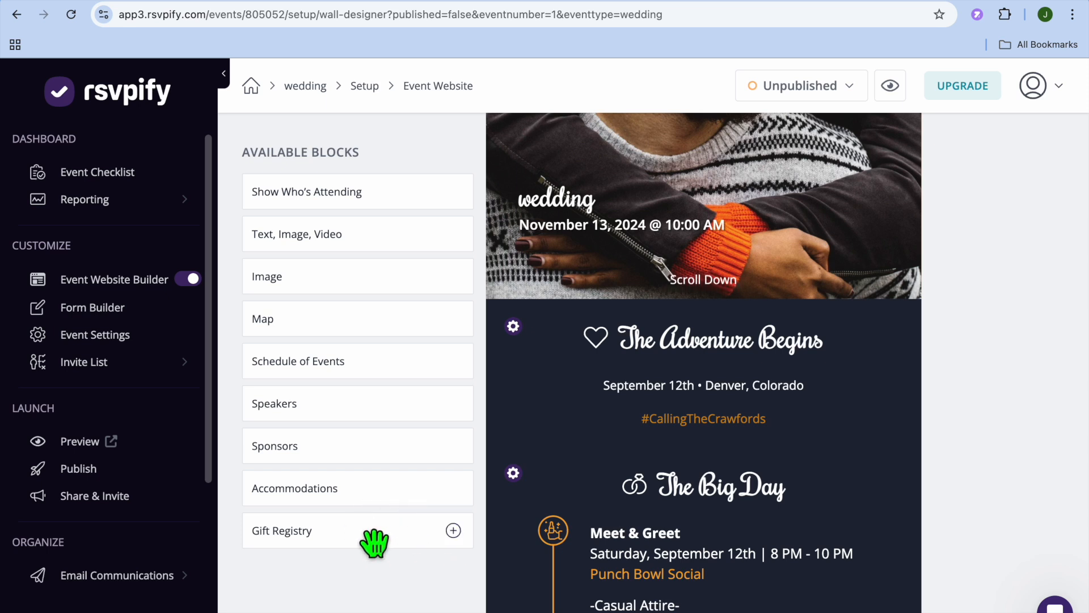
left_click(454, 534)
scroll(365, 312, "up", 5)
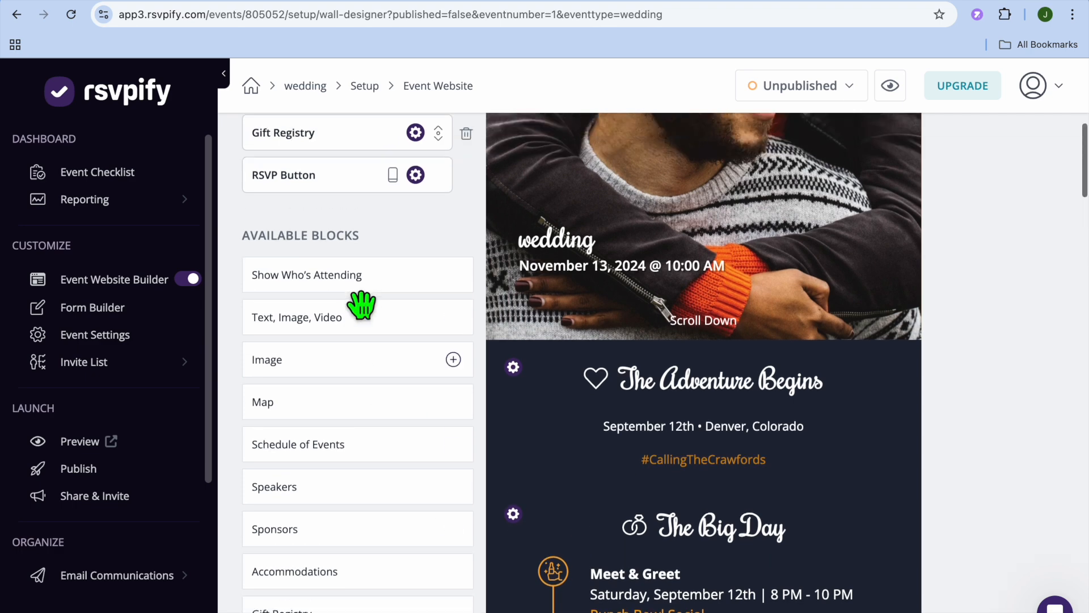
scroll(361, 305, "up", 1)
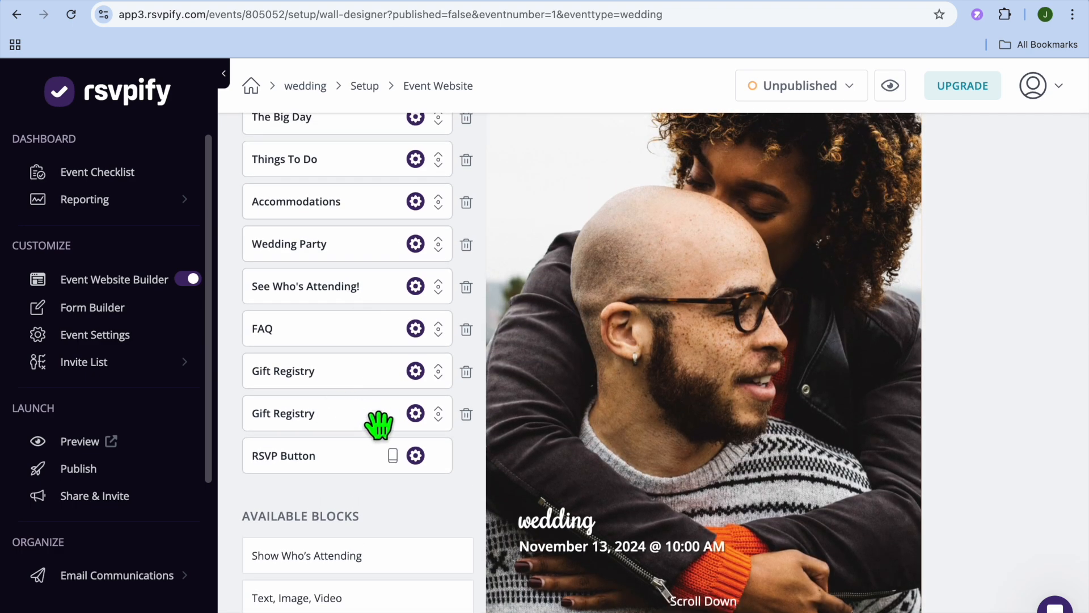
left_click(467, 415)
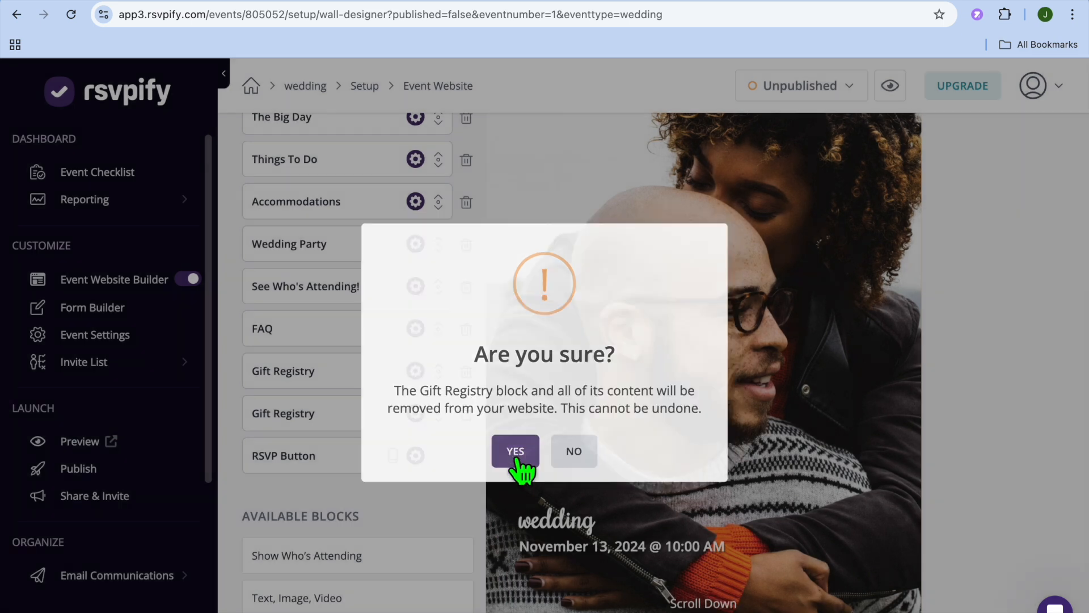
left_click(516, 457)
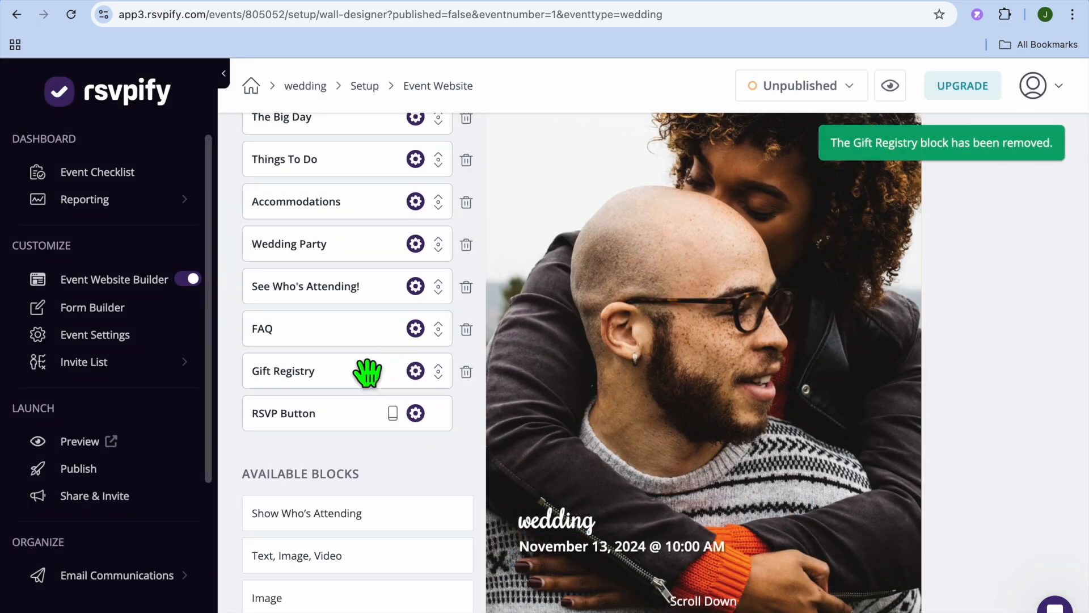
- Review the Gift Registry block's settings, including the Macy's and Amazon store details, and close them without changes
left_click(415, 371)
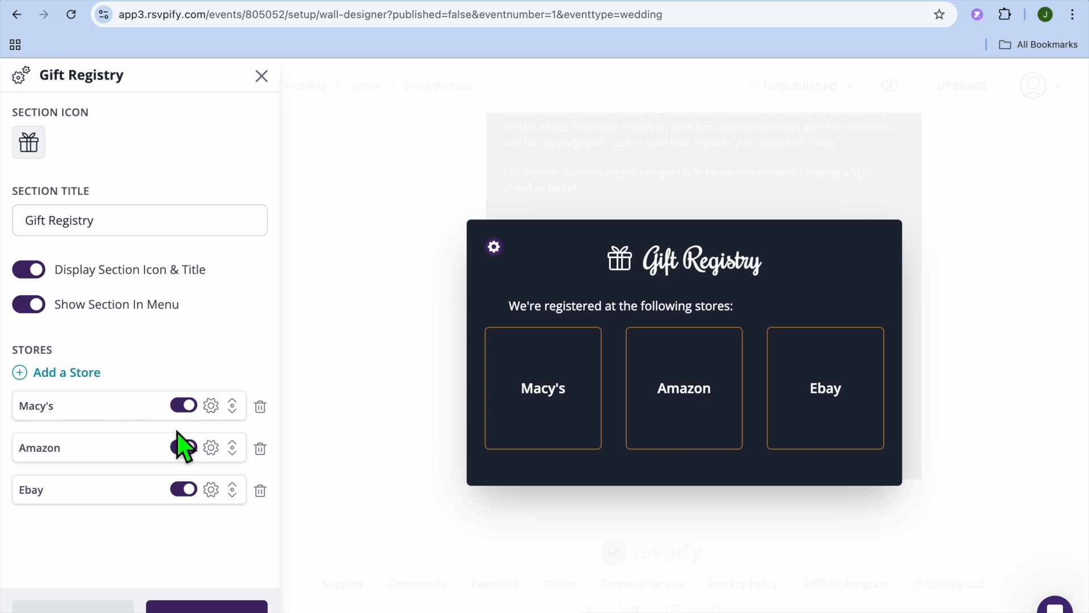
left_click(212, 406)
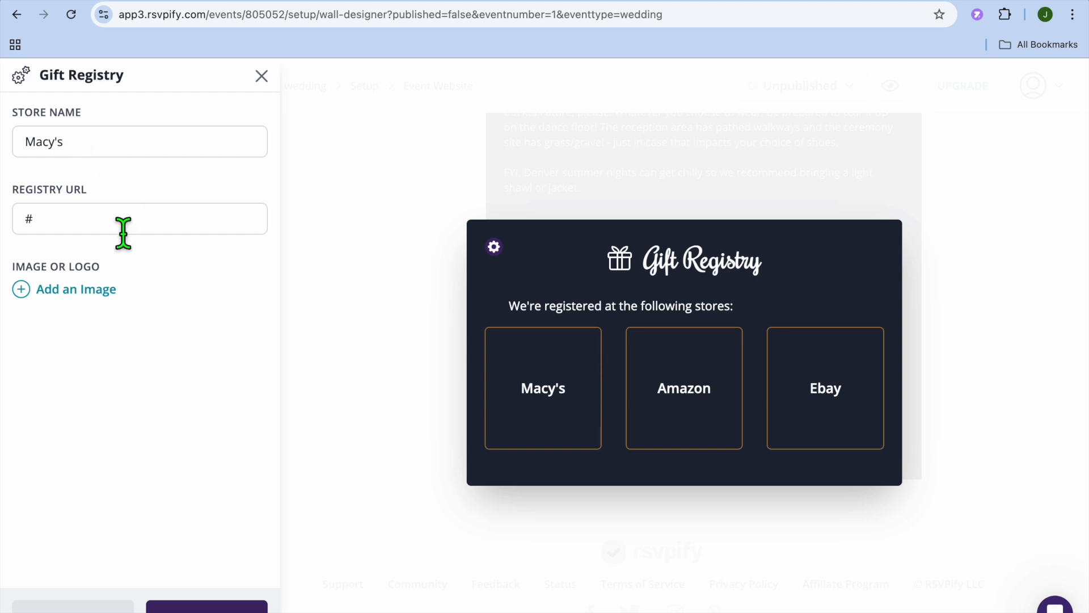
left_click(105, 232)
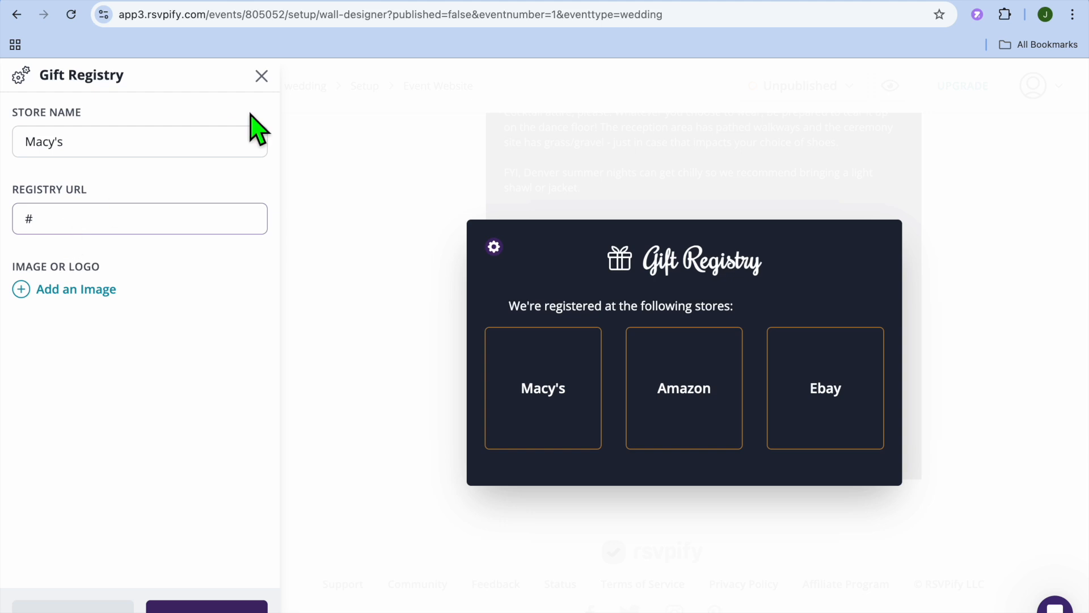
left_click(99, 605)
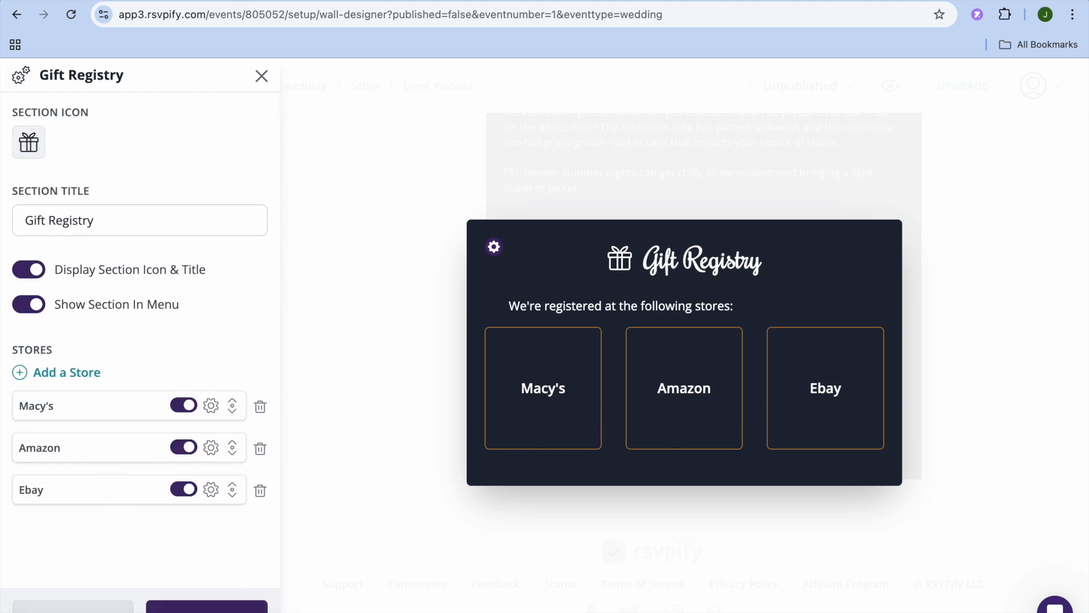
left_click(211, 448)
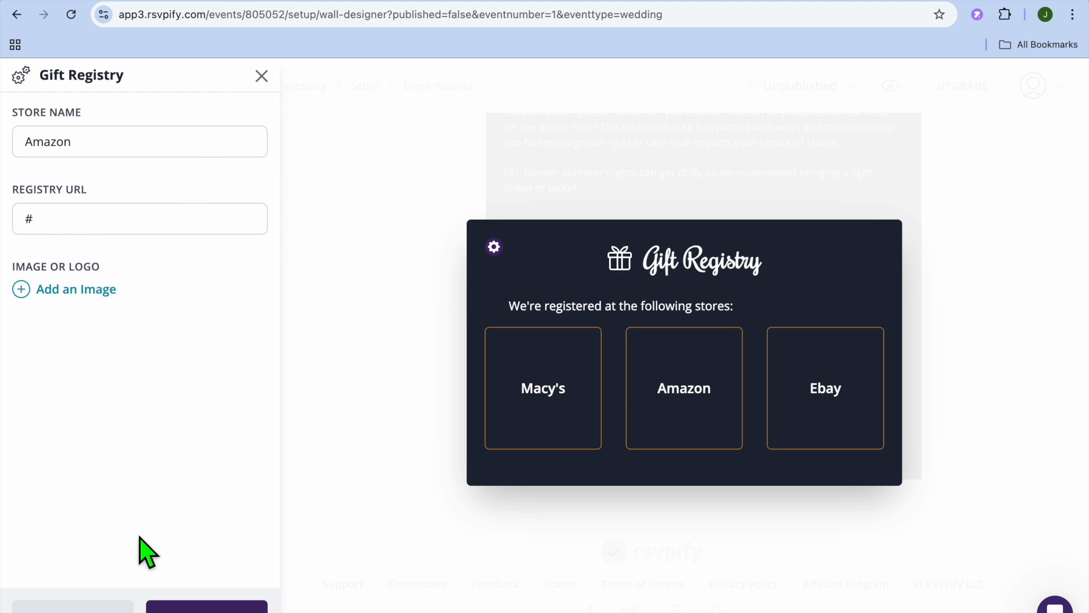
left_click(83, 608)
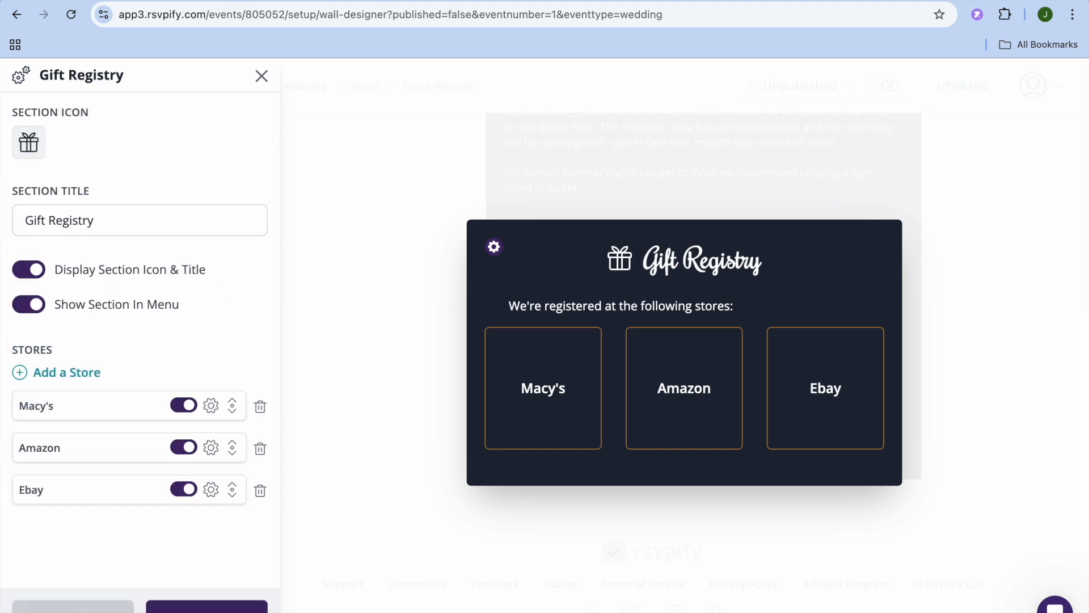
left_click(83, 609)
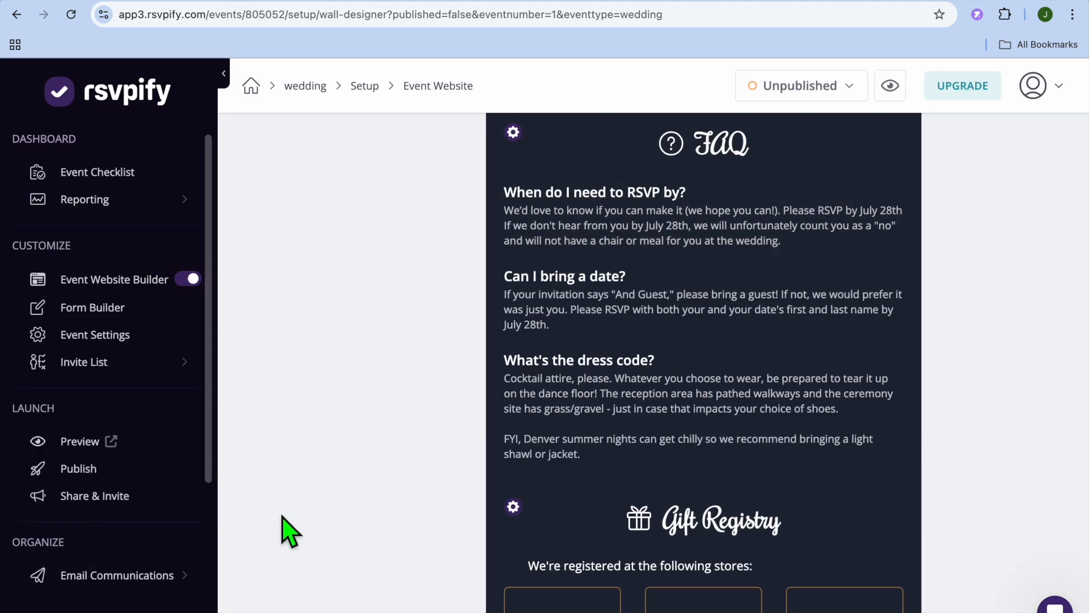
- Preview the event website as guests see it, look through its sections and close the preview
left_click(70, 441)
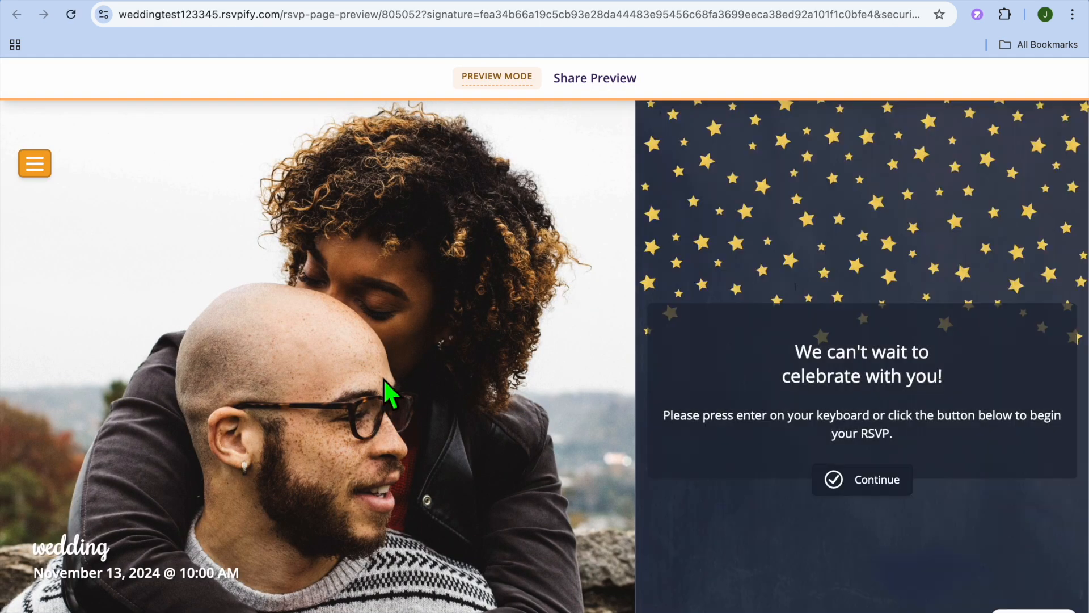
scroll(397, 381, "down", 20)
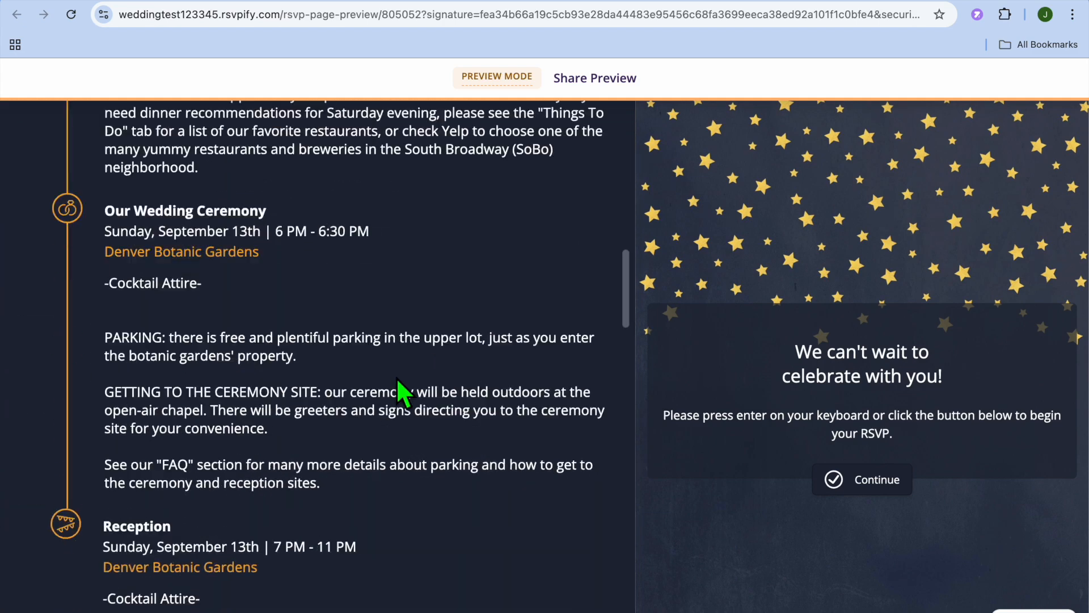
scroll(398, 379, "up", 20)
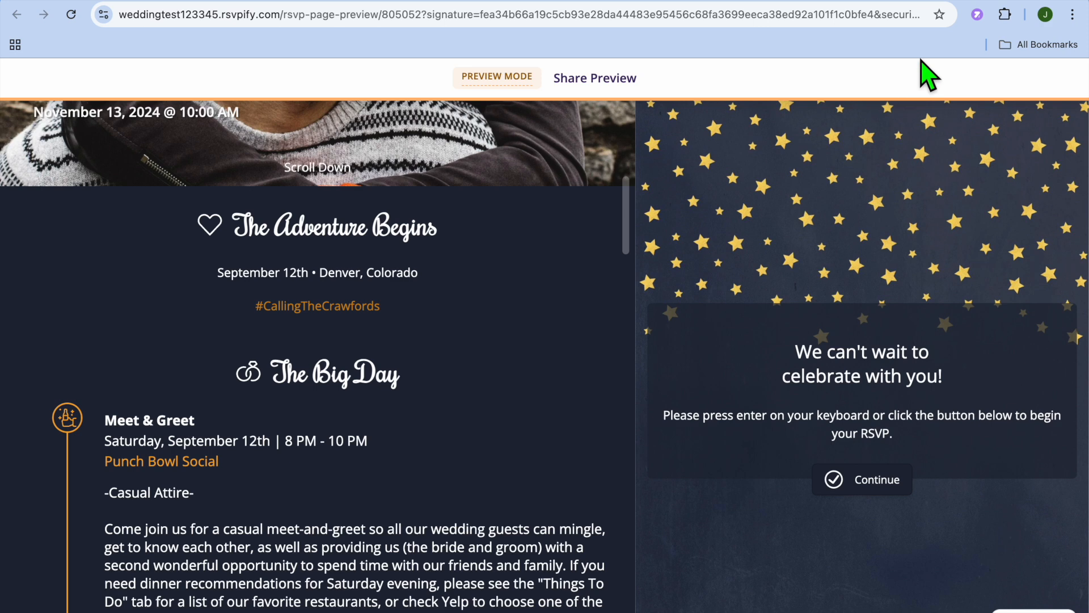
left_click(990, 1)
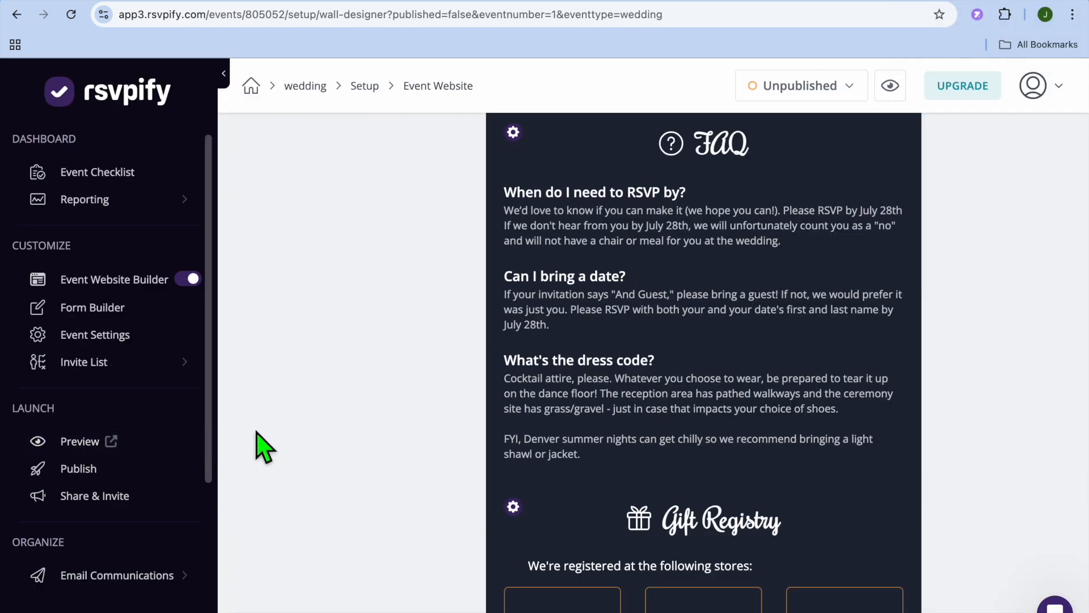
- Try to publish the event and dismiss the plan notice
left_click(116, 481)
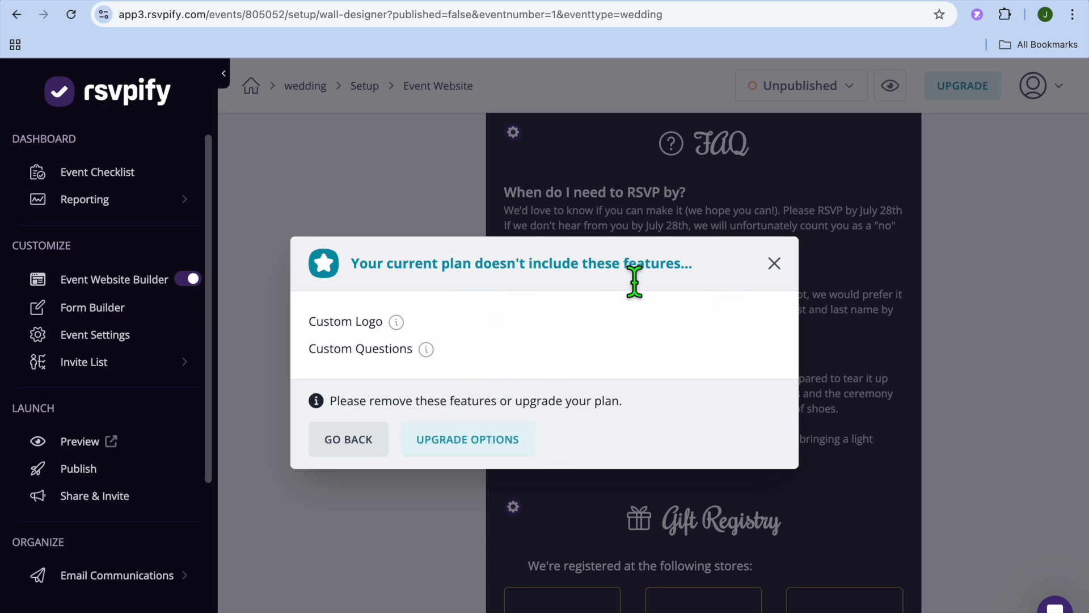
left_click(775, 264)
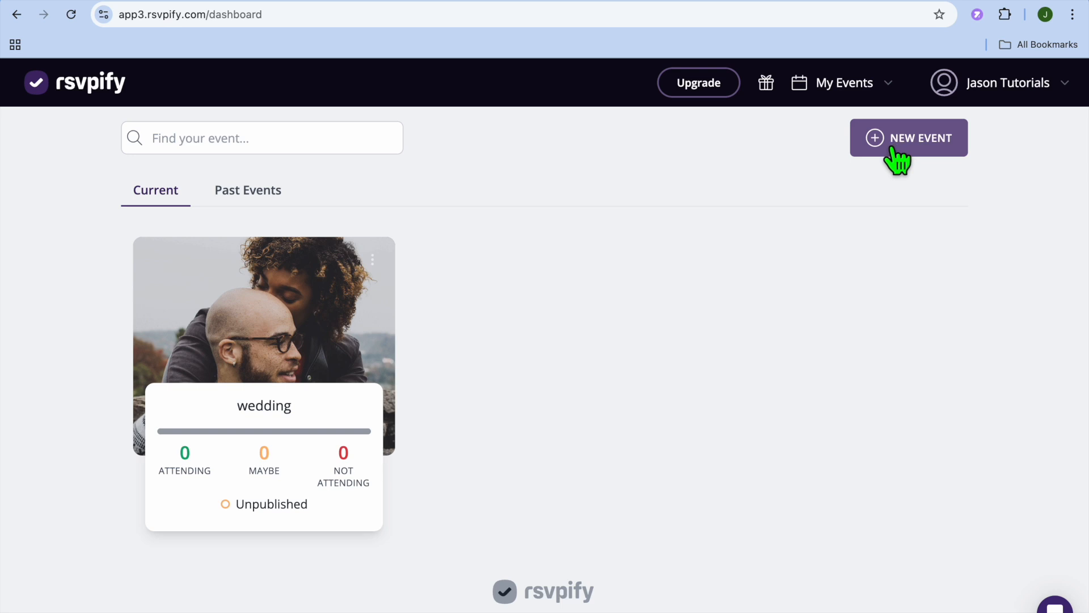
- Open the wedding event's form builder from the events dashboard and dismiss its guided tour
scroll(751, 294, "down", 2)
scroll(750, 295, "up", 2)
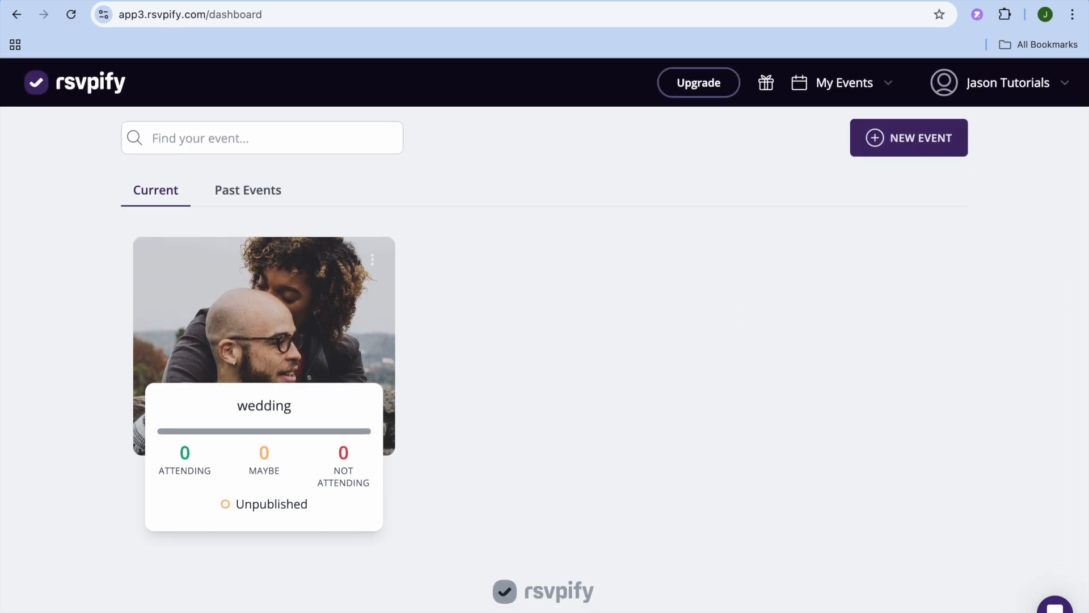
left_click(851, 90)
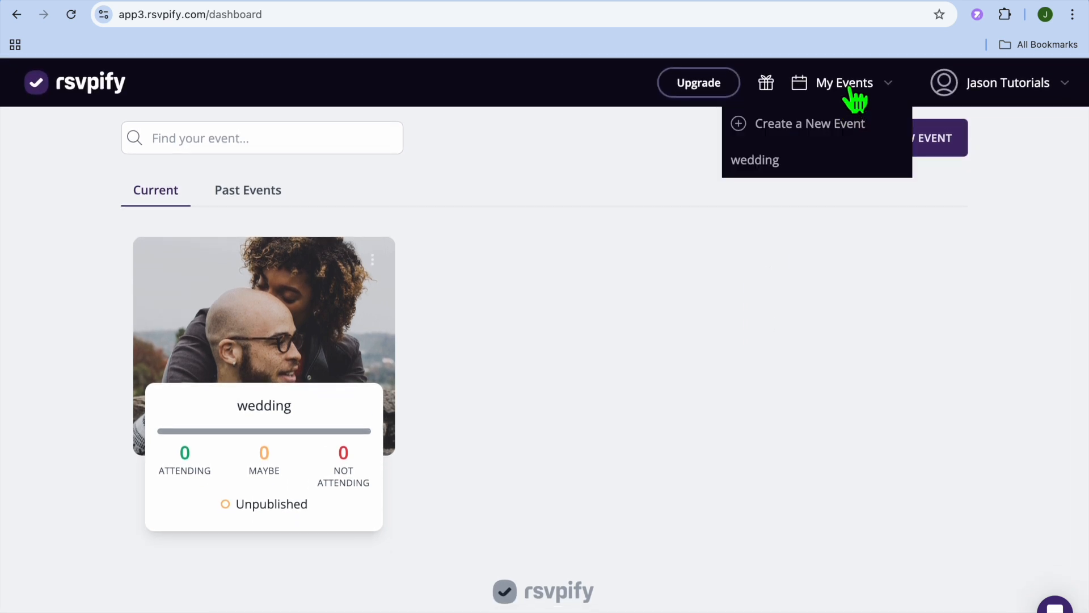
left_click(760, 164)
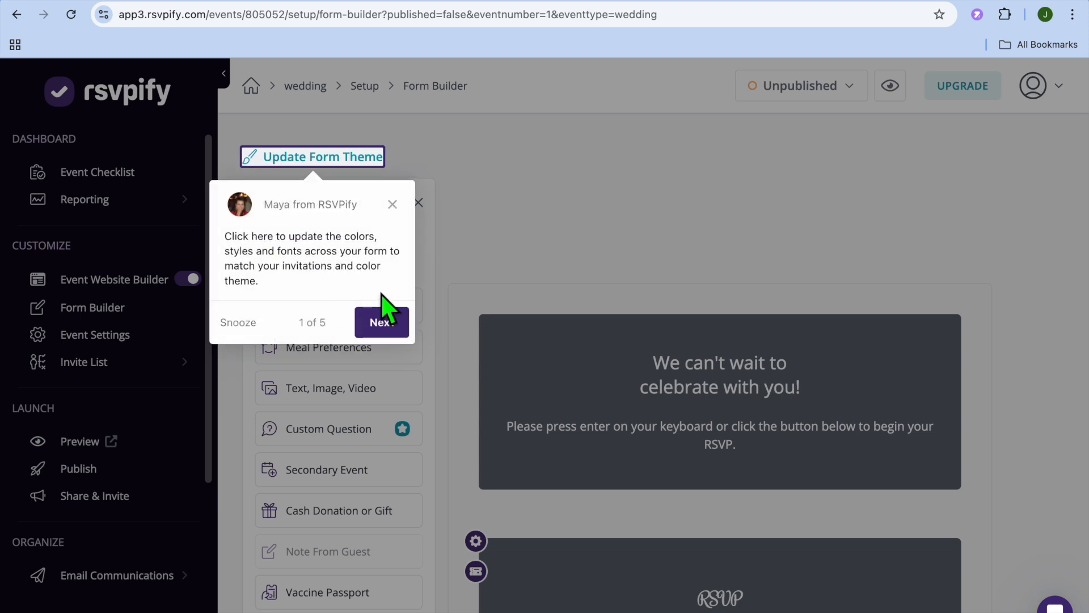
left_click(392, 204)
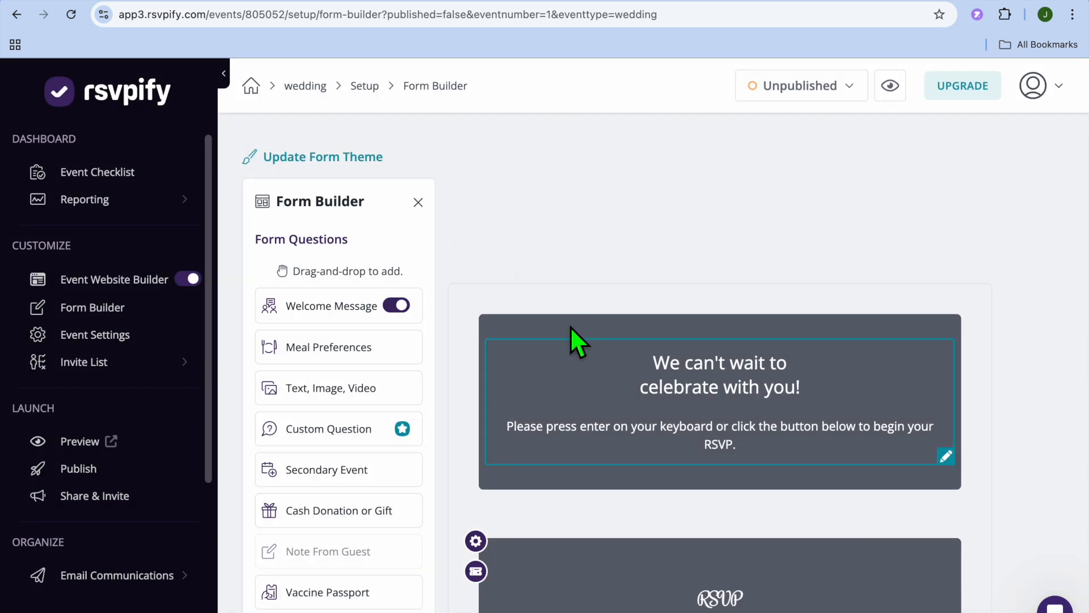
- Examine the RSVP form's questions, from the welcome message and attendance to meal preferences, allergies, song request and note to the couple
scroll(568, 323, "down", 2)
scroll(566, 320, "down", 15)
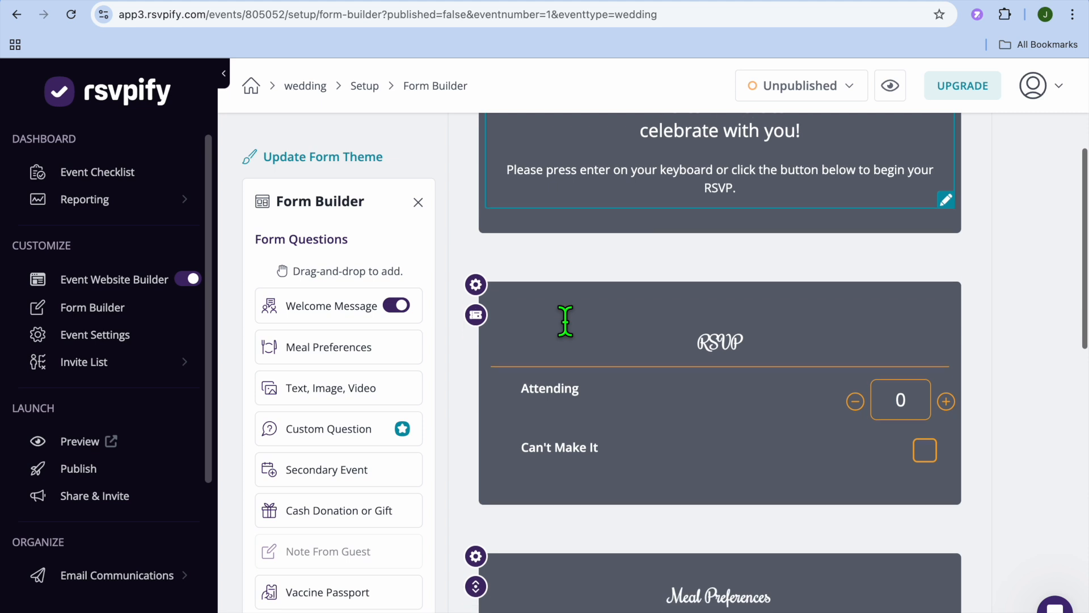
scroll(566, 325, "up", 15)
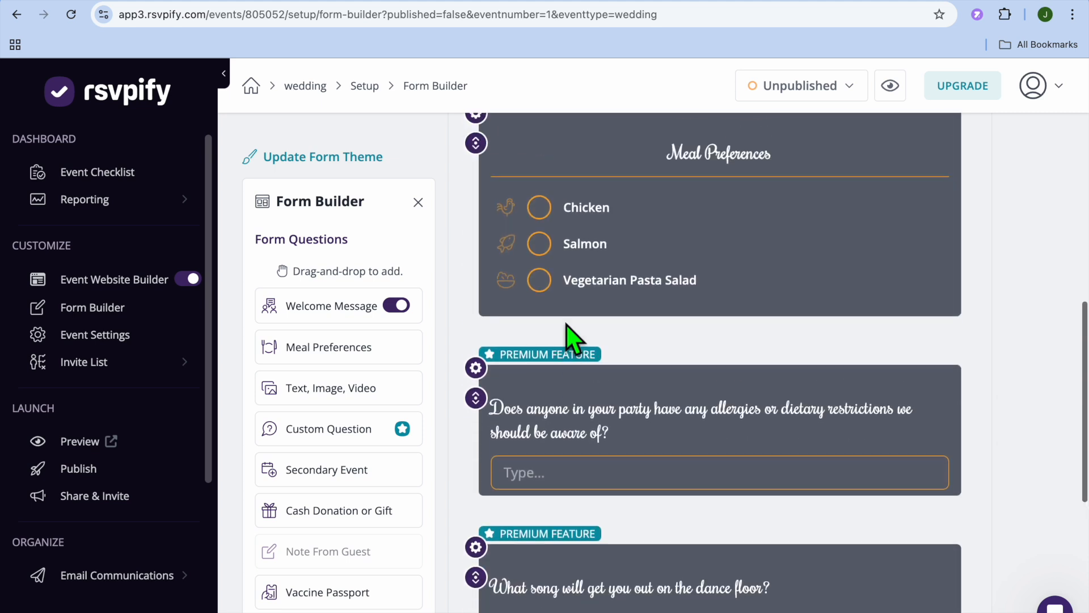
scroll(567, 326, "down", 8)
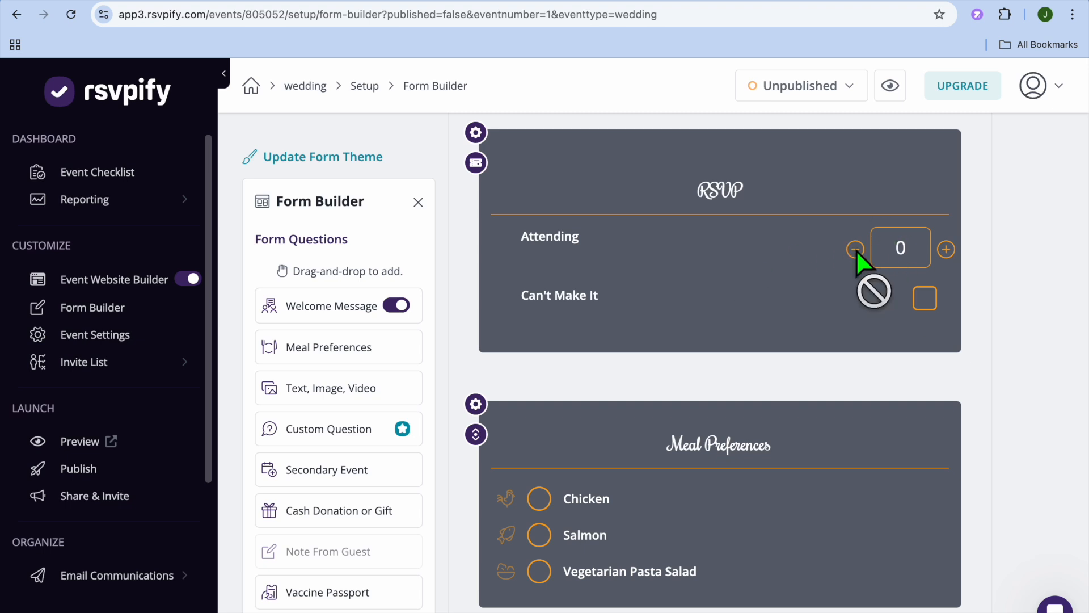
scroll(862, 270, "down", 5)
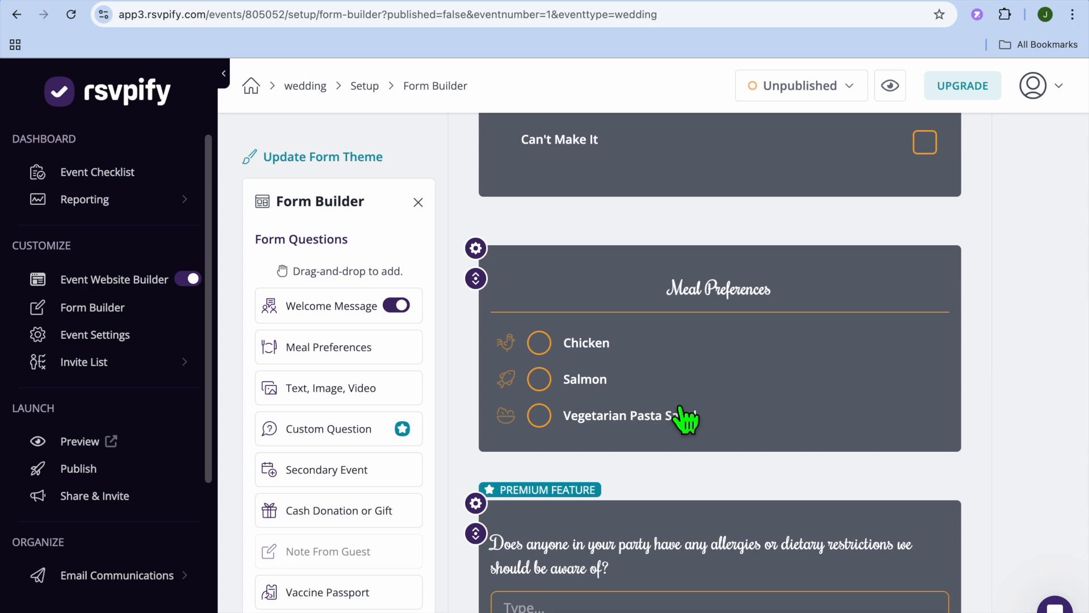
scroll(686, 420, "down", 6)
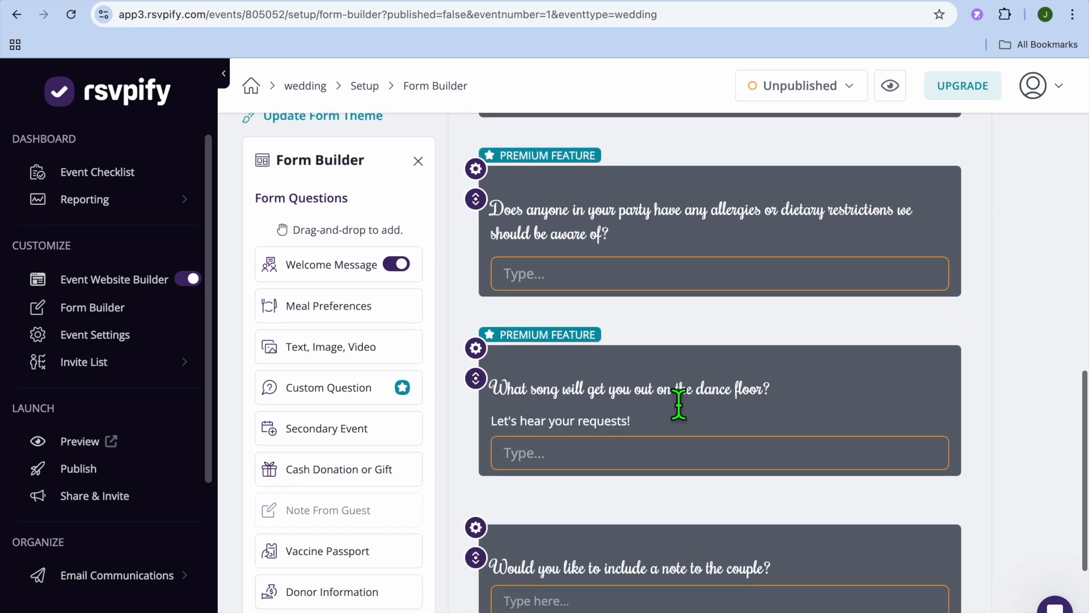
scroll(679, 404, "down", 2)
scroll(683, 464, "up", 7)
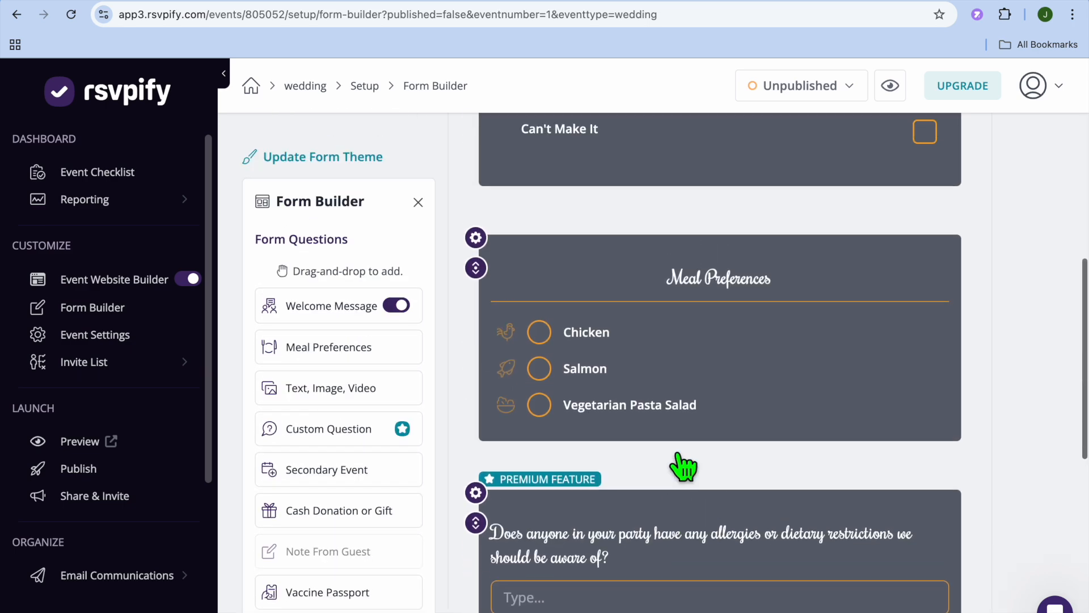
scroll(684, 466, "up", 2)
- Choose Chicken in the Meal Preferences question, review the question's settings and meal selections, and close them without changes
left_click(629, 416)
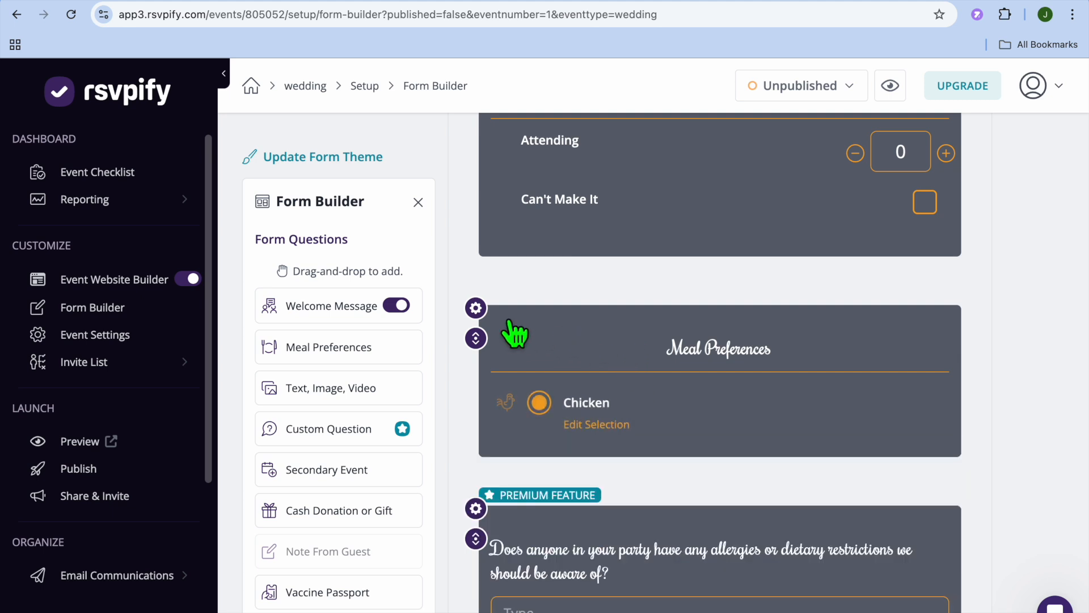
left_click(476, 309)
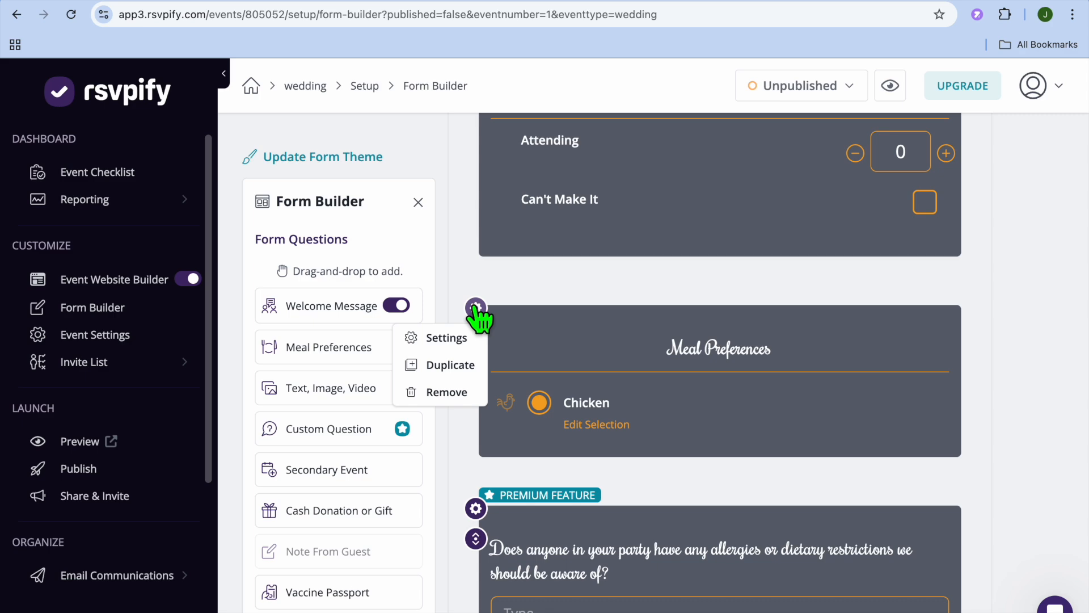
left_click(448, 340)
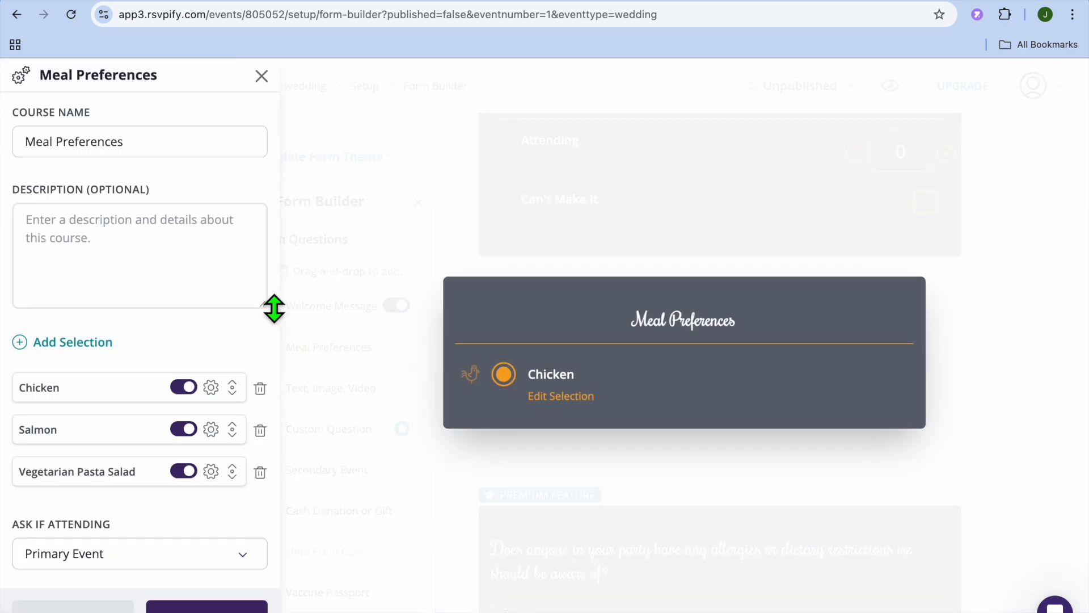
scroll(154, 290, "down", 2)
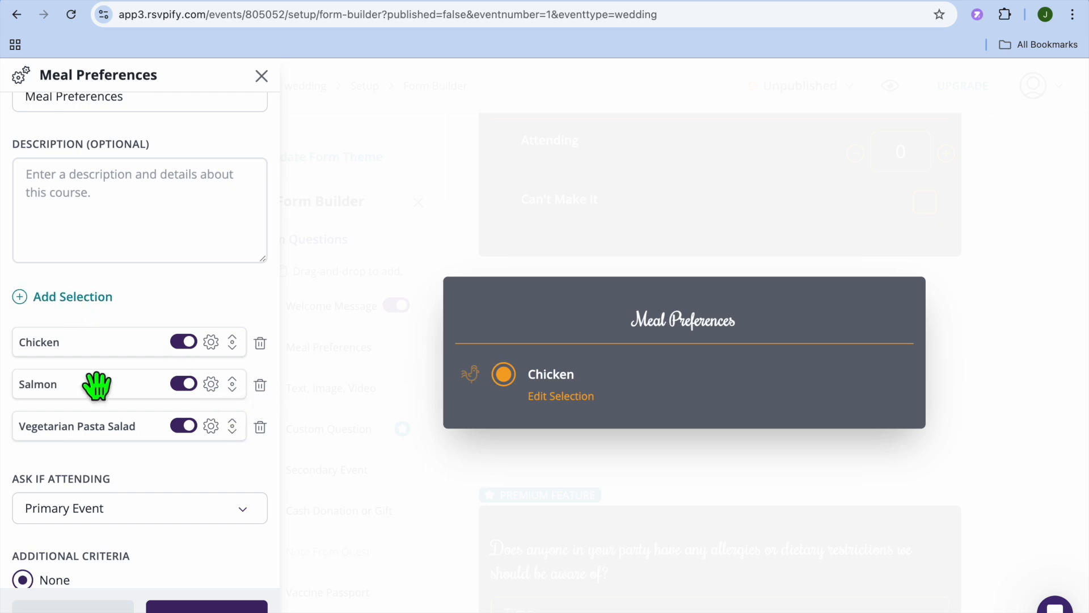
scroll(79, 385, "down", 1)
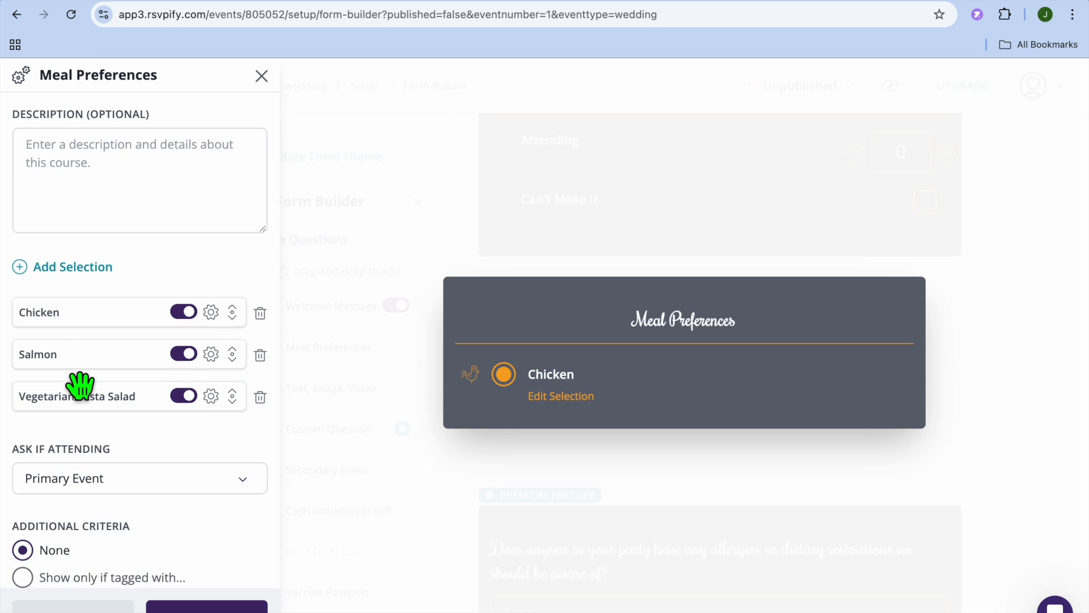
scroll(80, 382, "up", 3)
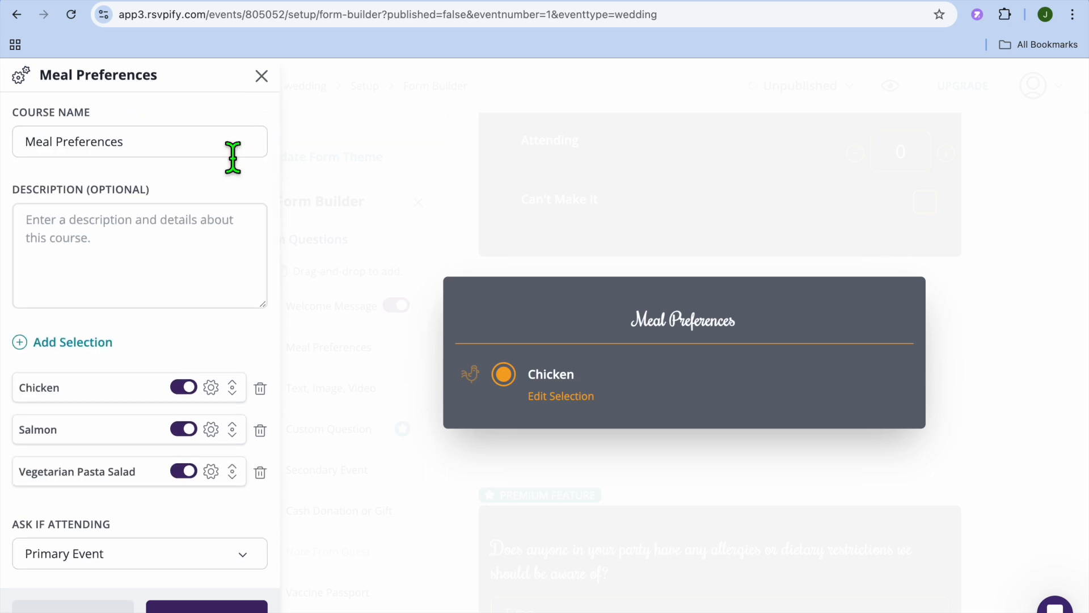
left_click(83, 609)
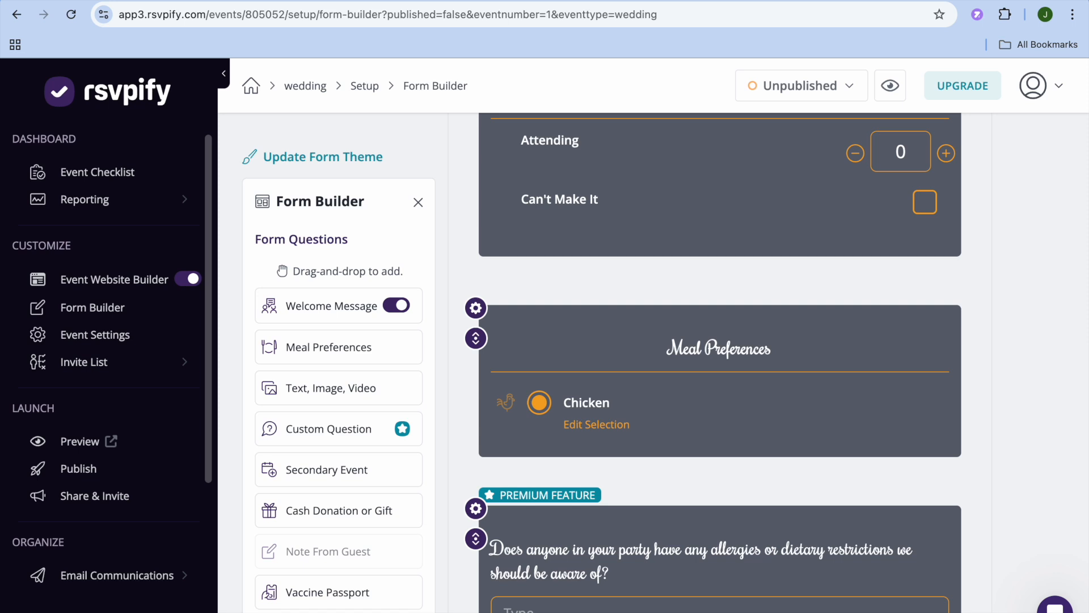
- Look over the available question types and the form's remaining questions down to the note to the couple
scroll(328, 361, "down", 3)
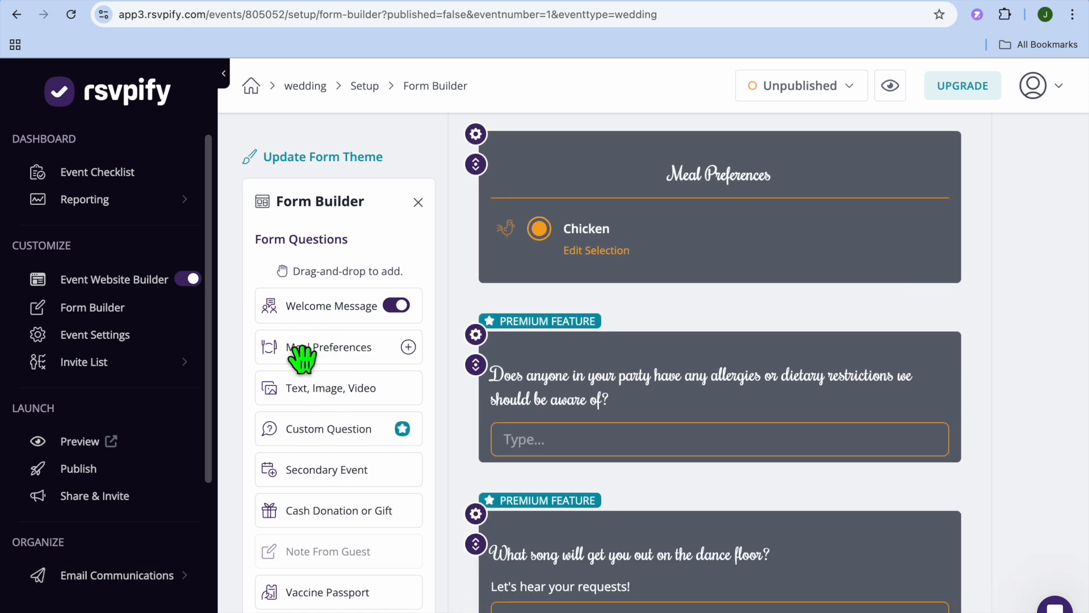
scroll(308, 473, "down", 6)
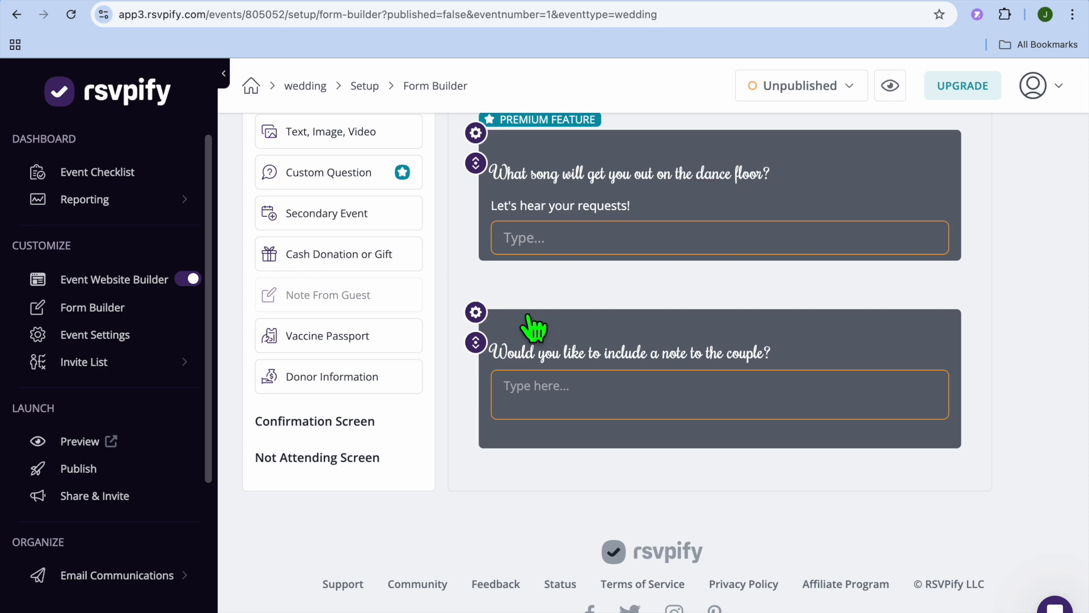
scroll(533, 328, "up", 6)
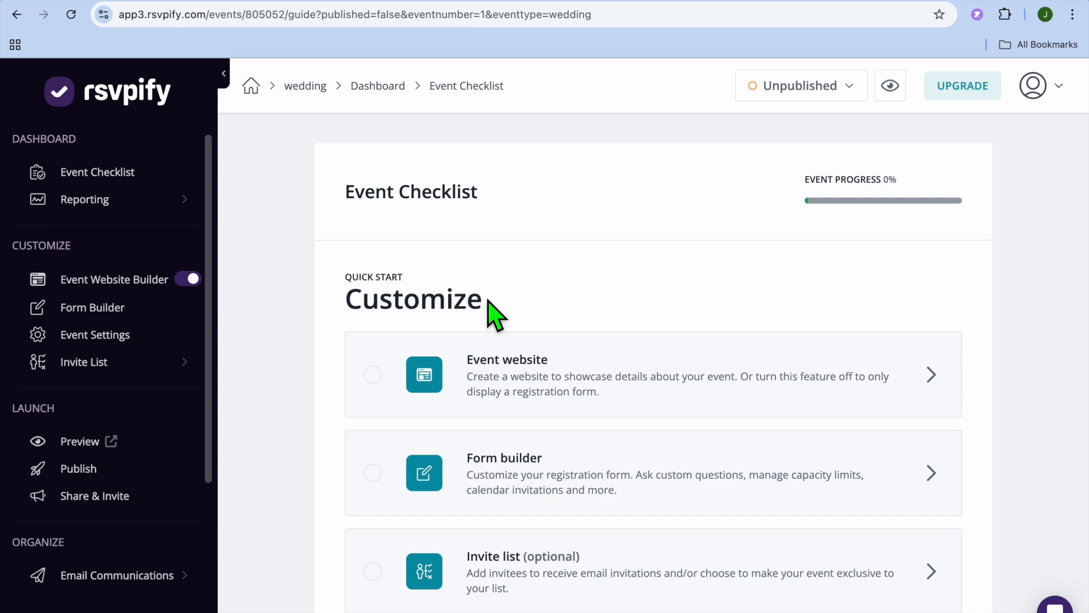
- Open the invite list from the event checklist and look over the ways to add invitees and the other event tools
scroll(493, 312, "down", 5)
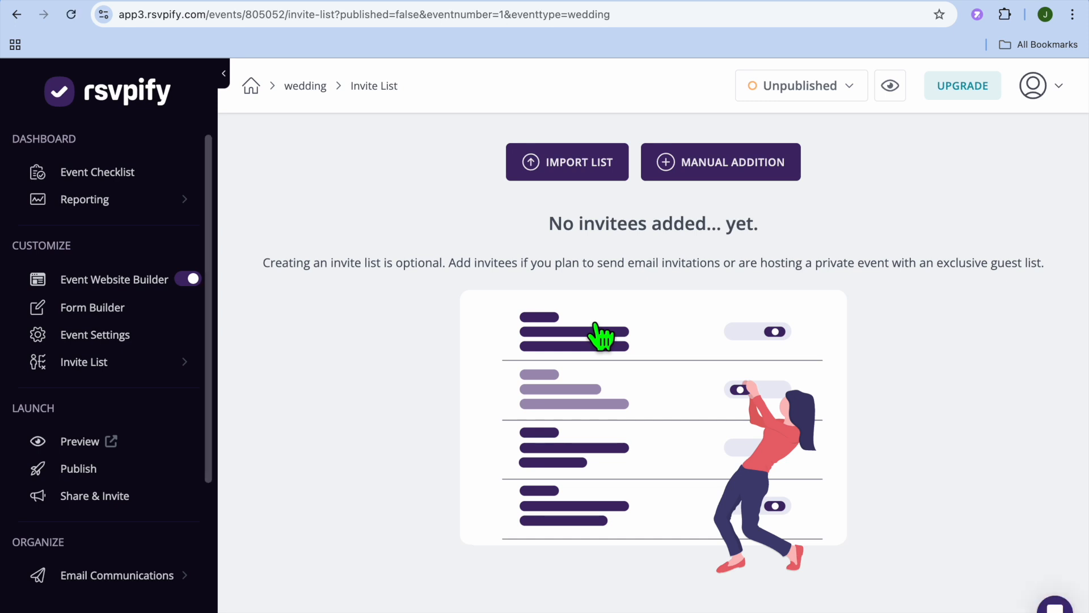
scroll(599, 334, "down", 1)
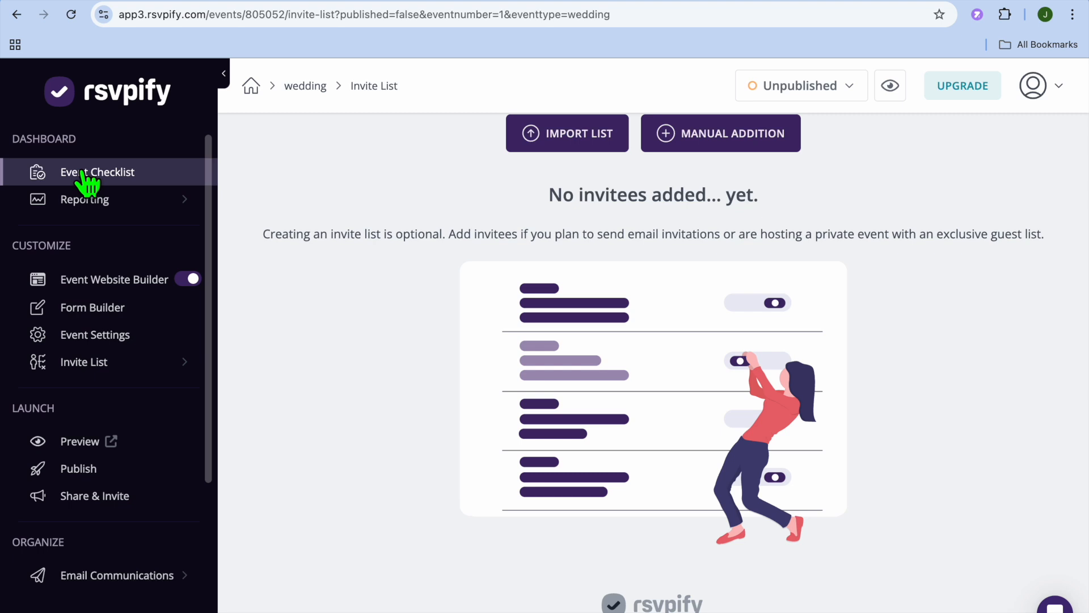
scroll(158, 355, "down", 3)
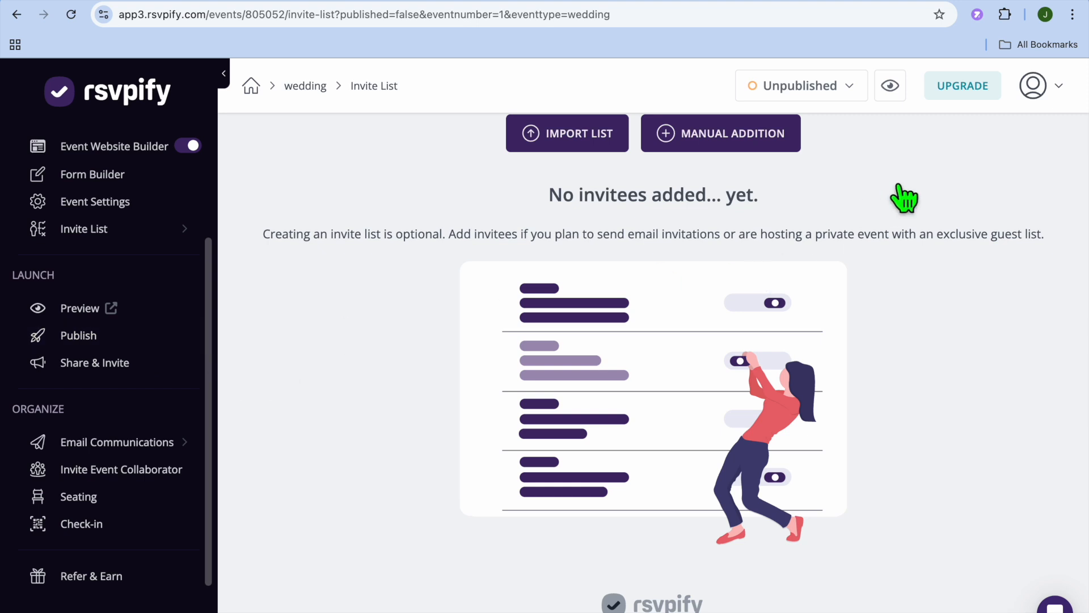
mouse_move(1001, 2)
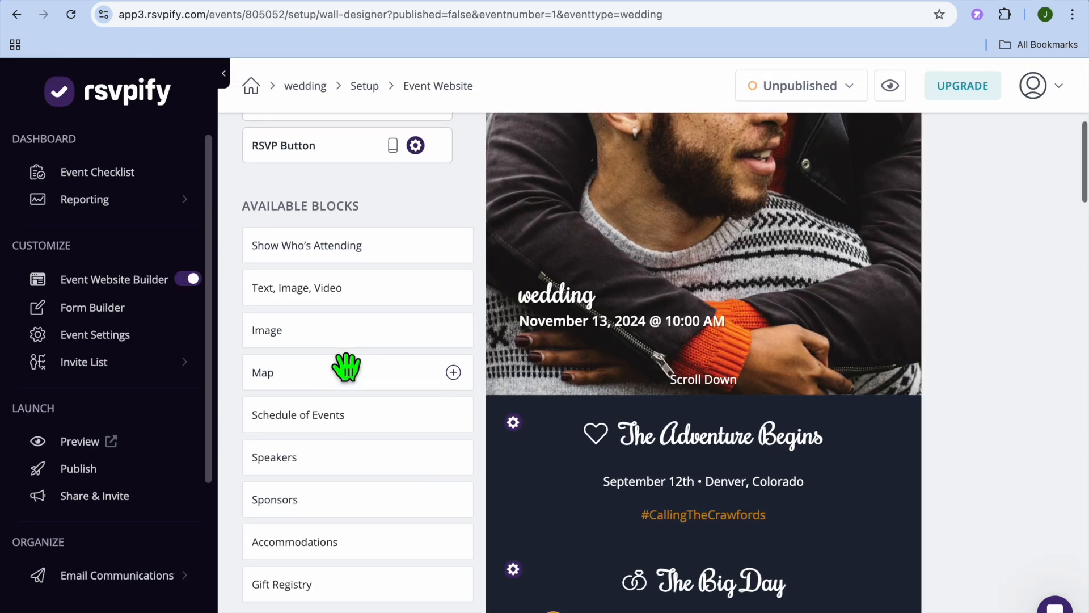
- Return to the event website builder and try to add the Speakers block to the page
scroll(346, 366, "up", 1)
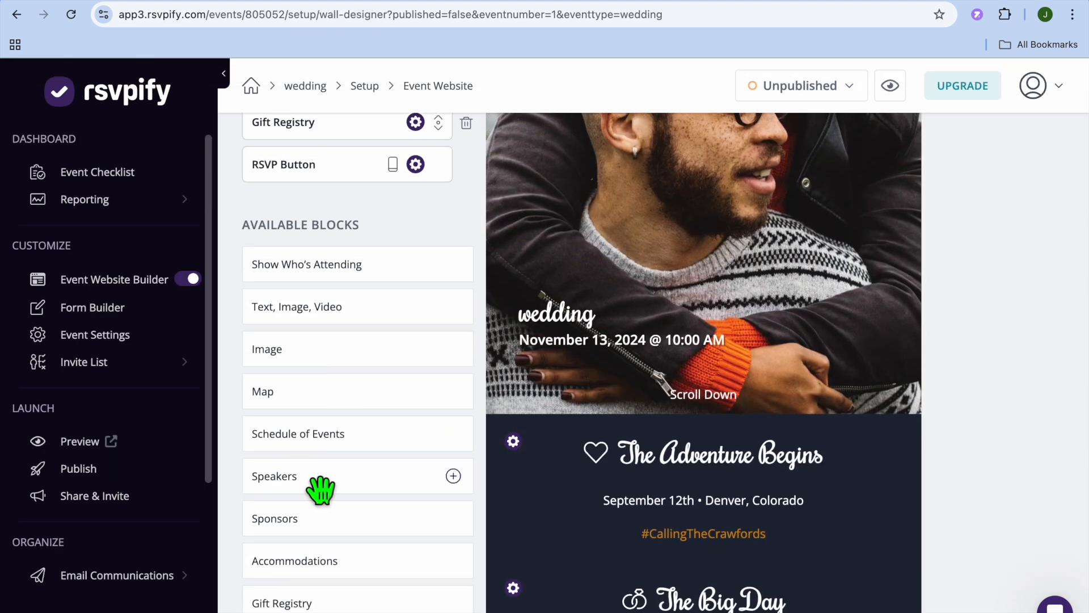
scroll(309, 512, "down", 3)
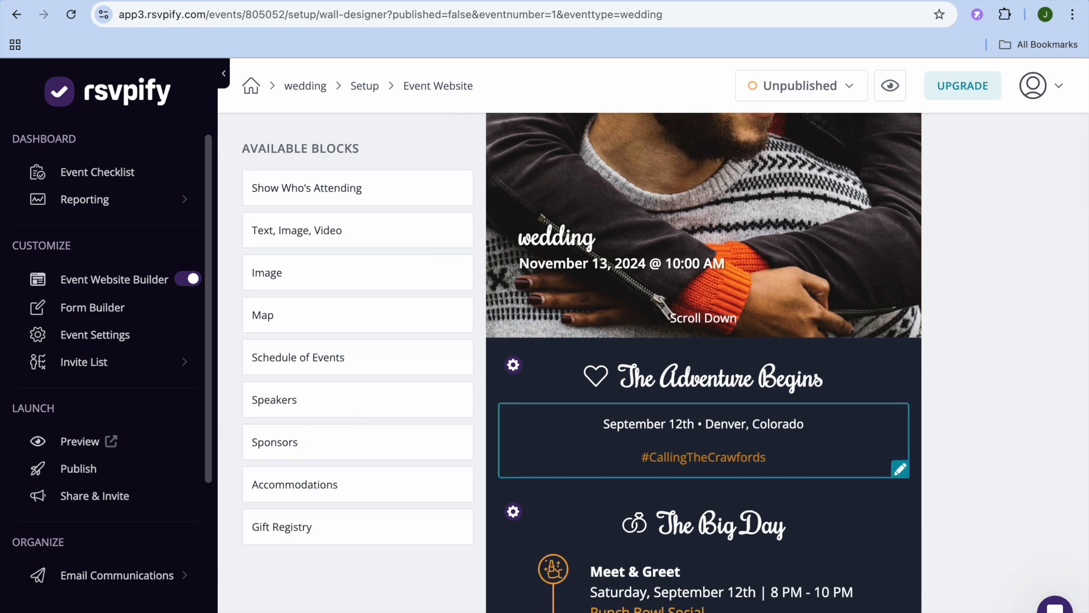
left_click_drag(333, 403, 647, 493)
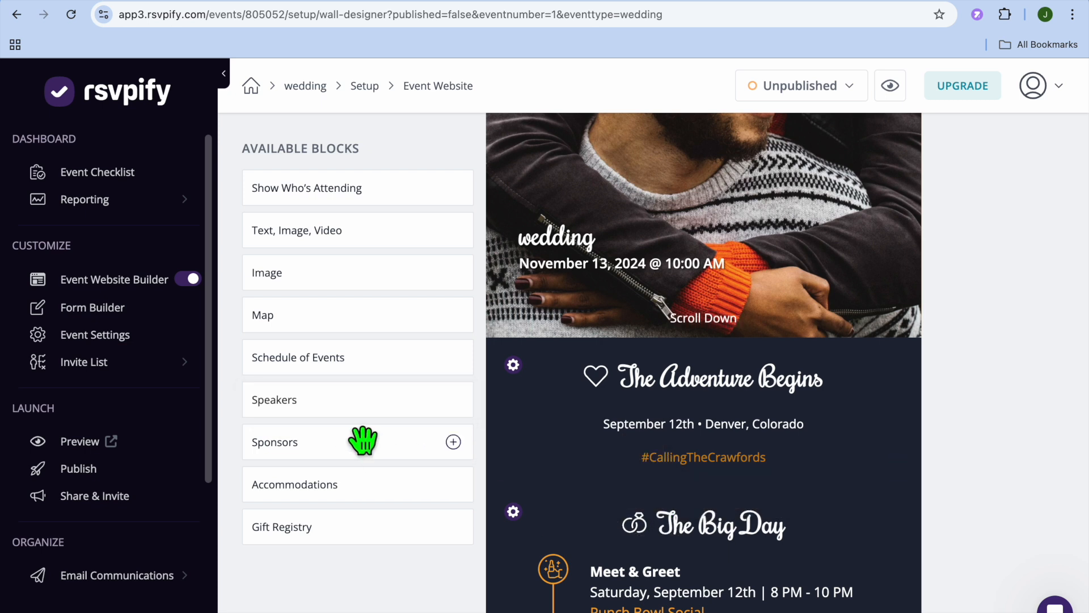
left_click_drag(323, 404, 448, 450)
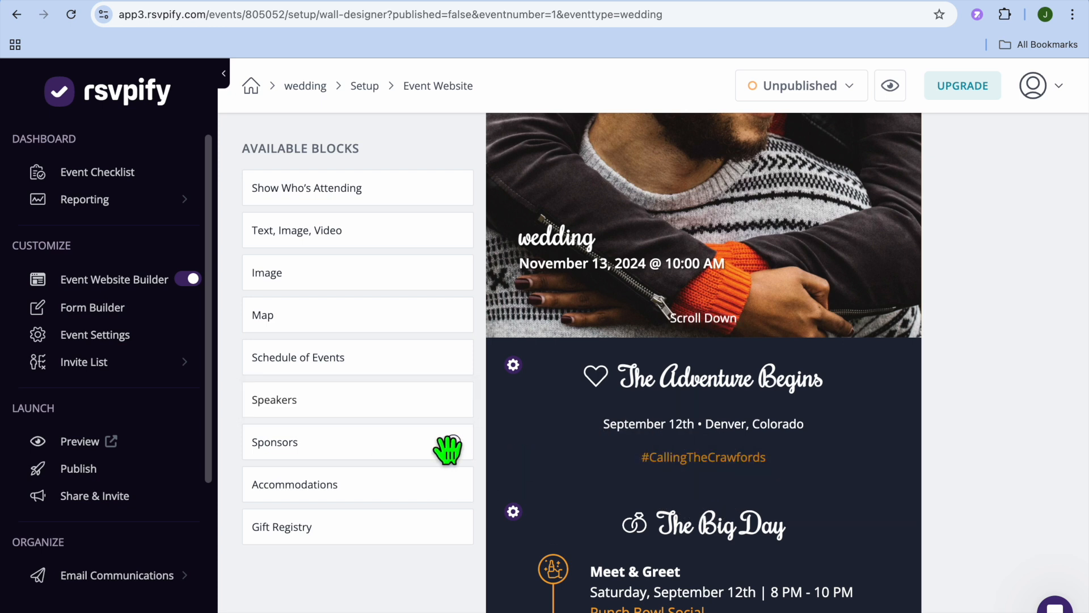